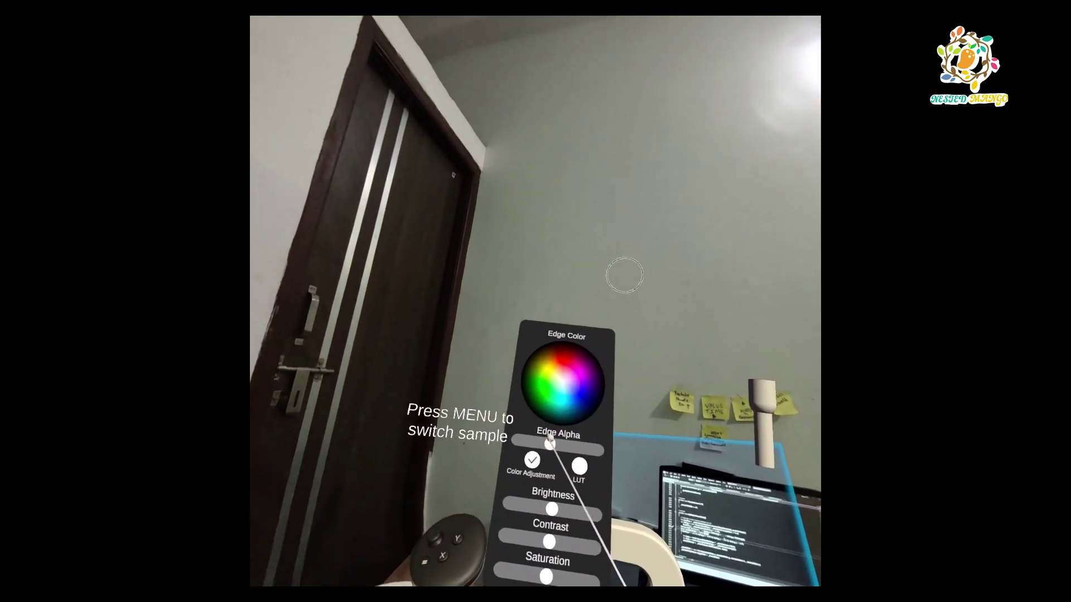
- Set the passthrough edge colour to magenta, raise Edge Alpha to its maximum and try the colour adjustment options
left_click_drag(558, 414, 571, 383)
left_click_drag(550, 438, 570, 442)
left_click_drag(565, 366, 572, 358)
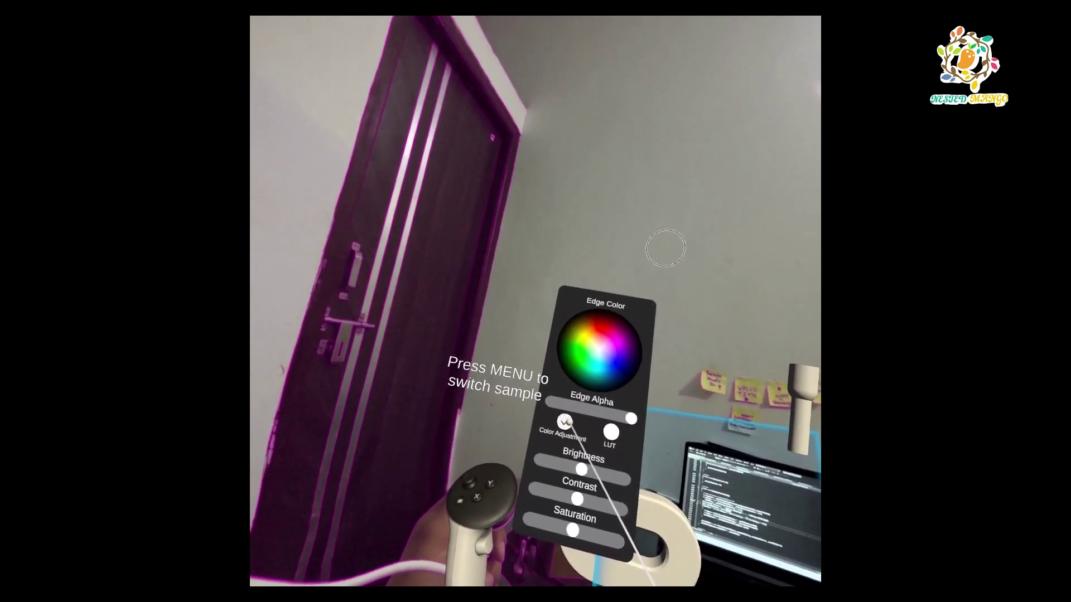
left_click(577, 435)
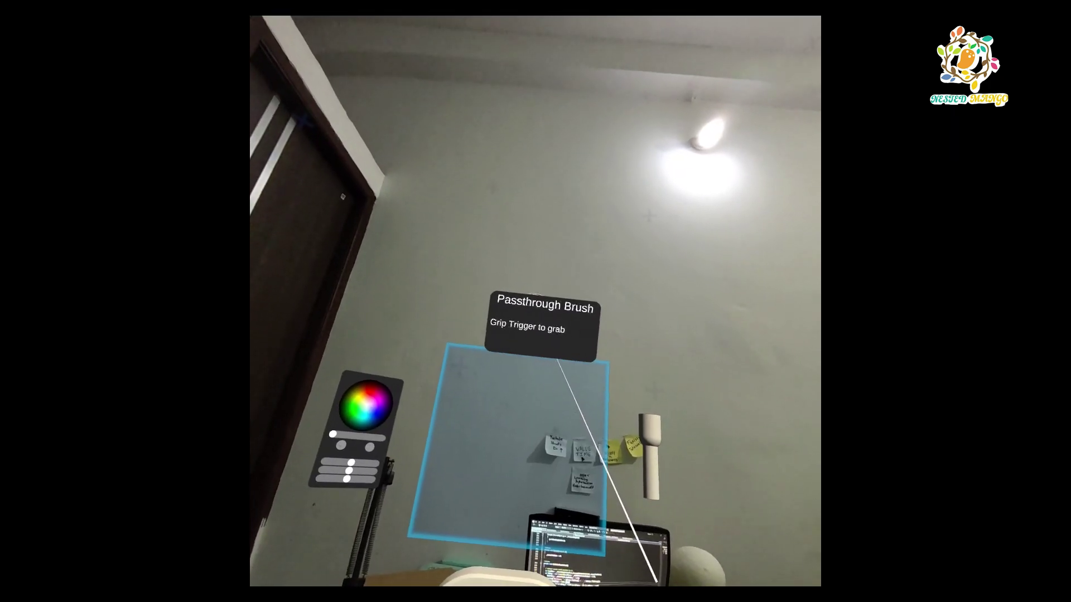
- Try the Passthrough Brush by painting freehand strokes in the headset view, and try the surface-projected passthrough quad
left_click(558, 359)
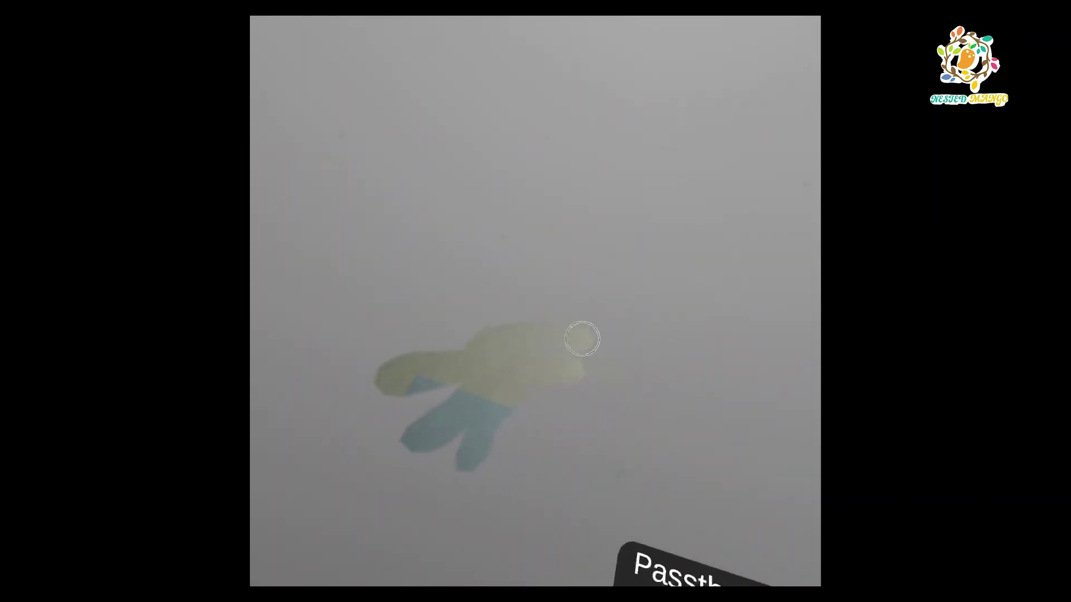
mouse_move(542, 370)
left_mouse_down()
mouse_move(599, 353)
mouse_move(550, 469)
mouse_move(639, 367)
left_mouse_up()
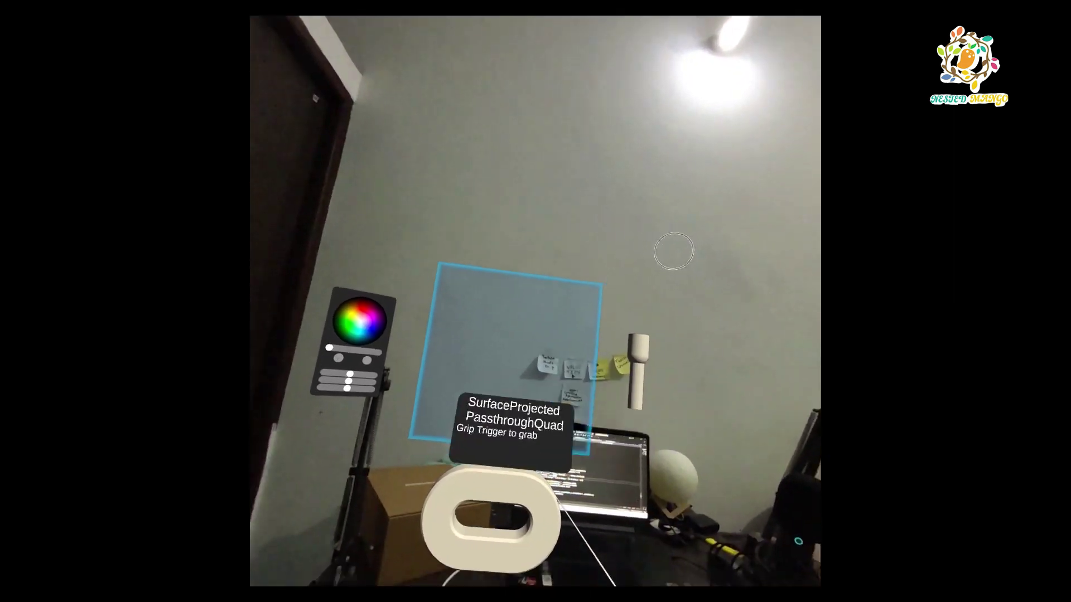
left_click_drag(669, 223, 542, 227)
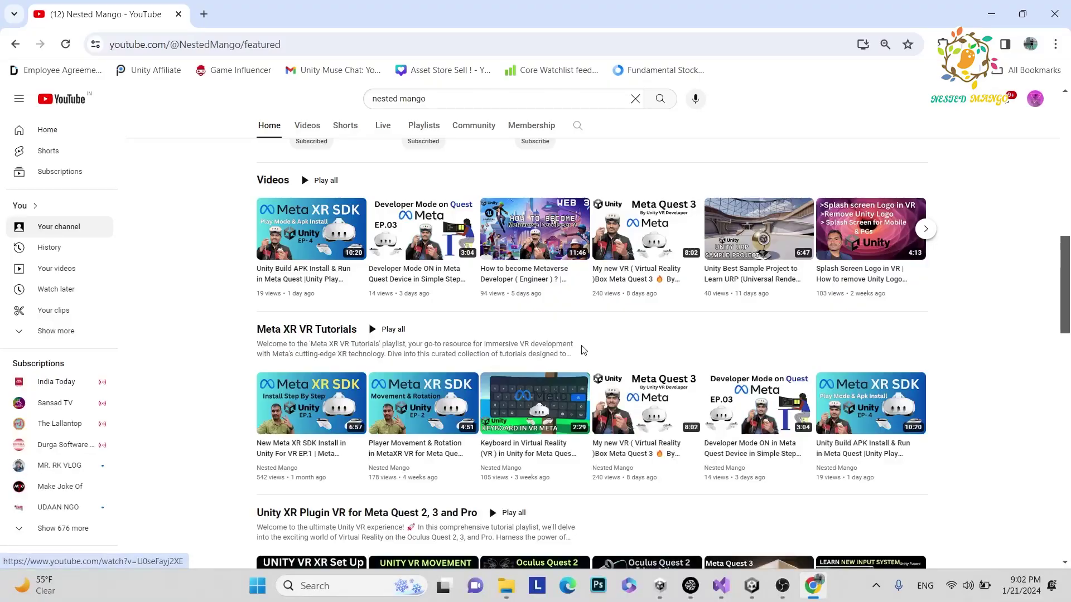
- Look through the Nested Mango channel's video sections, including the Meta XR VR Tutorials playlist
scroll(582, 350, "up", 10)
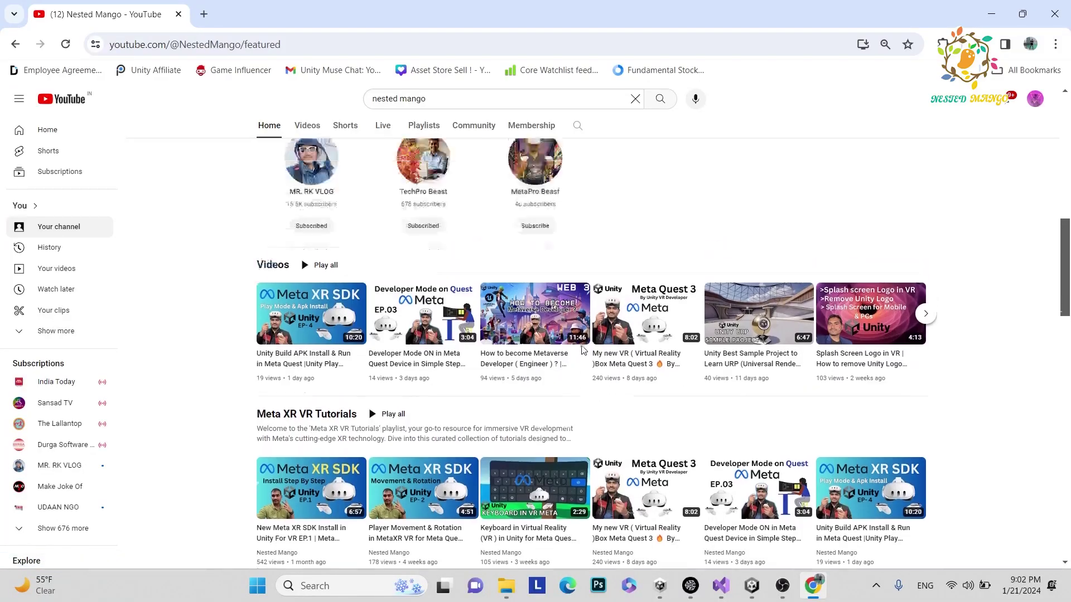
scroll(582, 349, "up", 2)
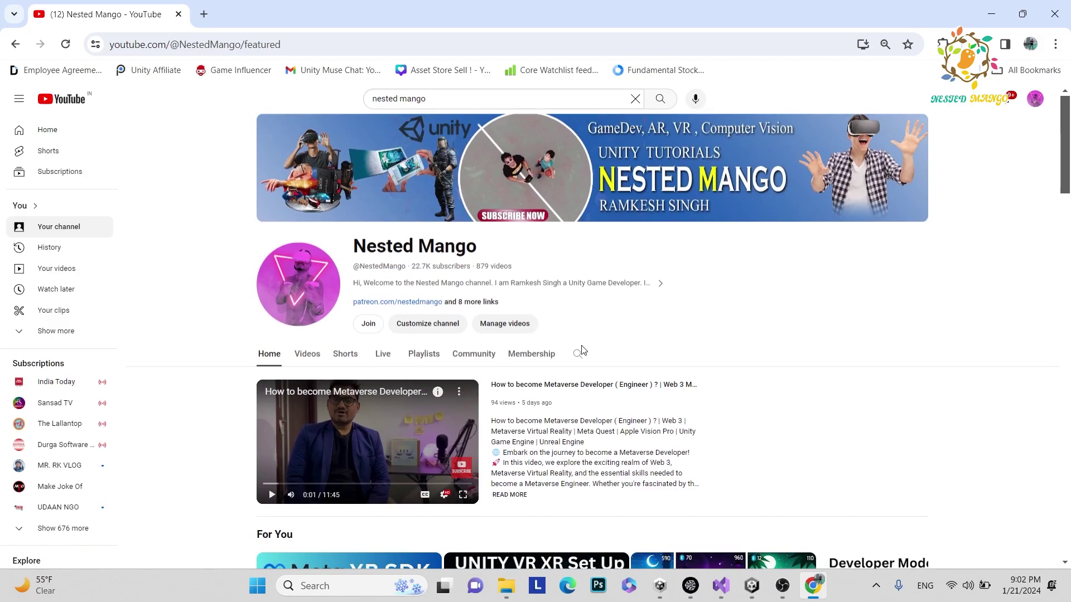
scroll(581, 350, "down", 10)
scroll(536, 364, "up", 4)
scroll(540, 364, "down", 6)
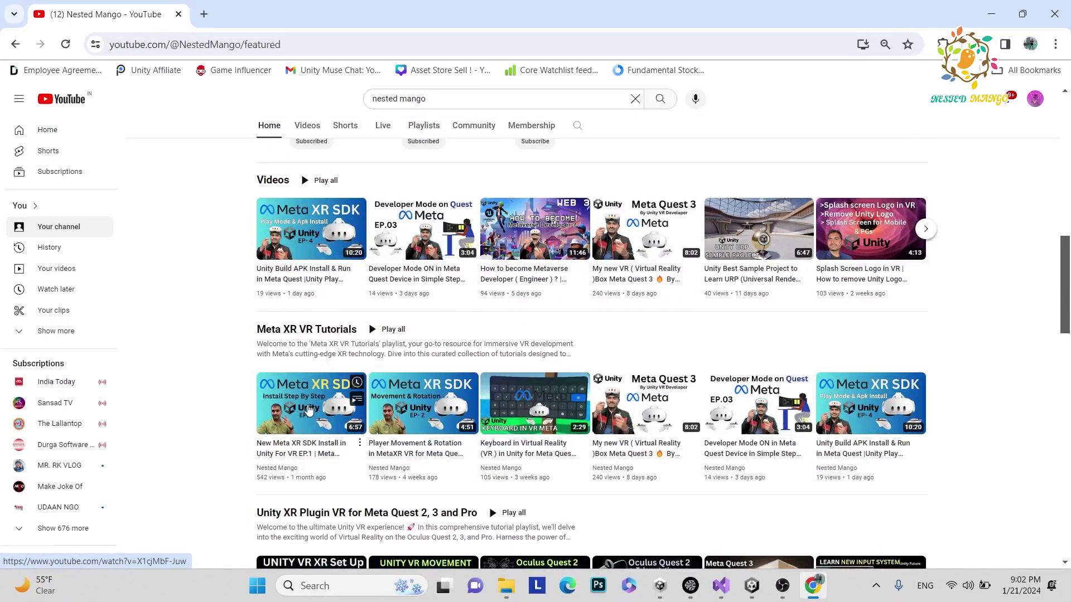
scroll(482, 344, "up", 1)
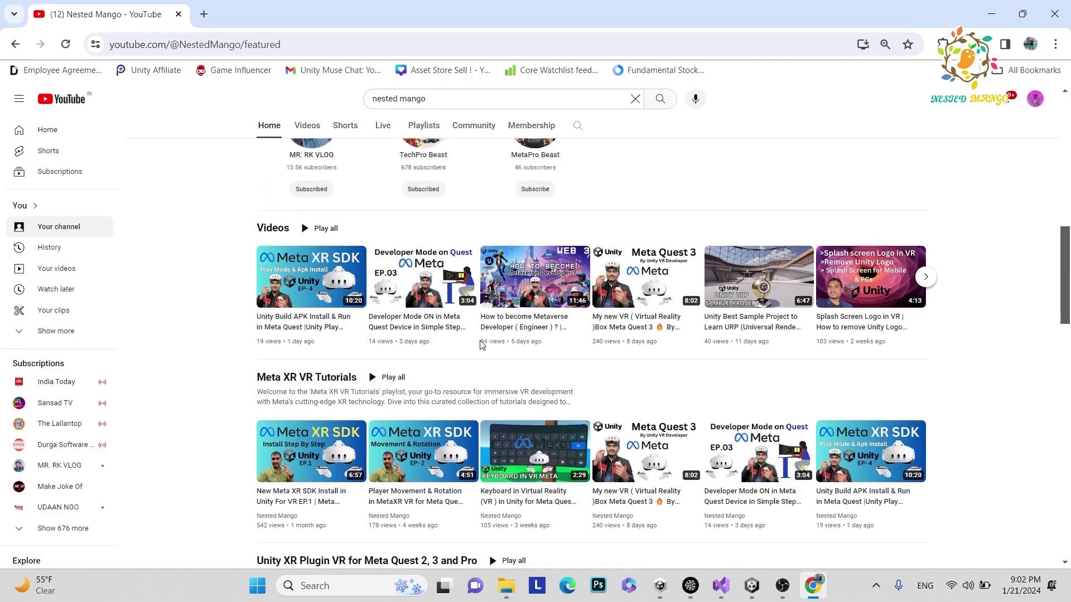
scroll(481, 345, "up", 3)
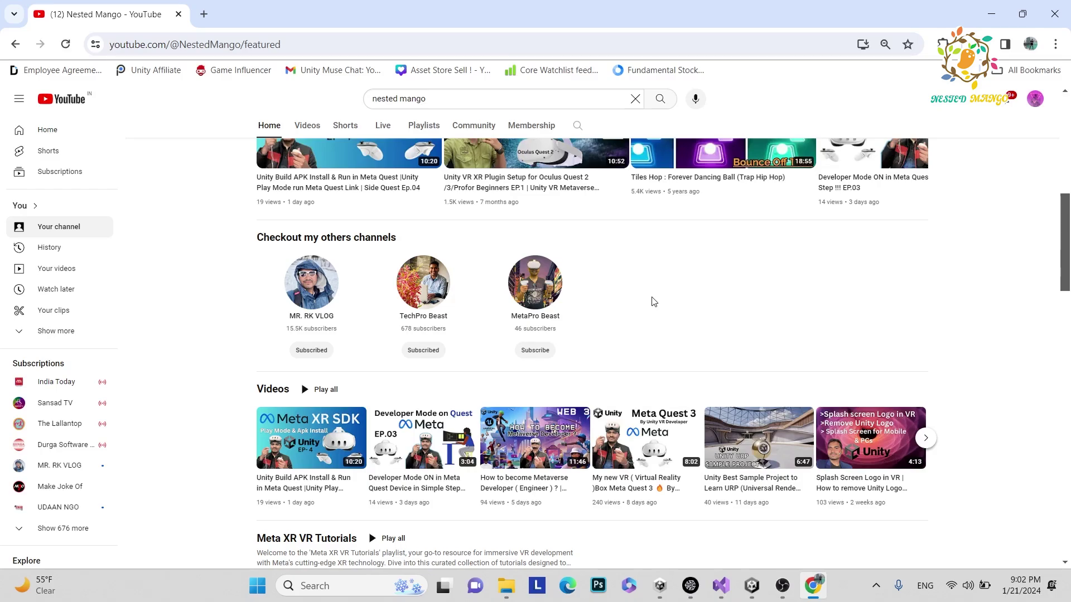
- Switch to the MetaXR project in Unity and open the Oculus Building Blocks tool
mouse_move(757, 584)
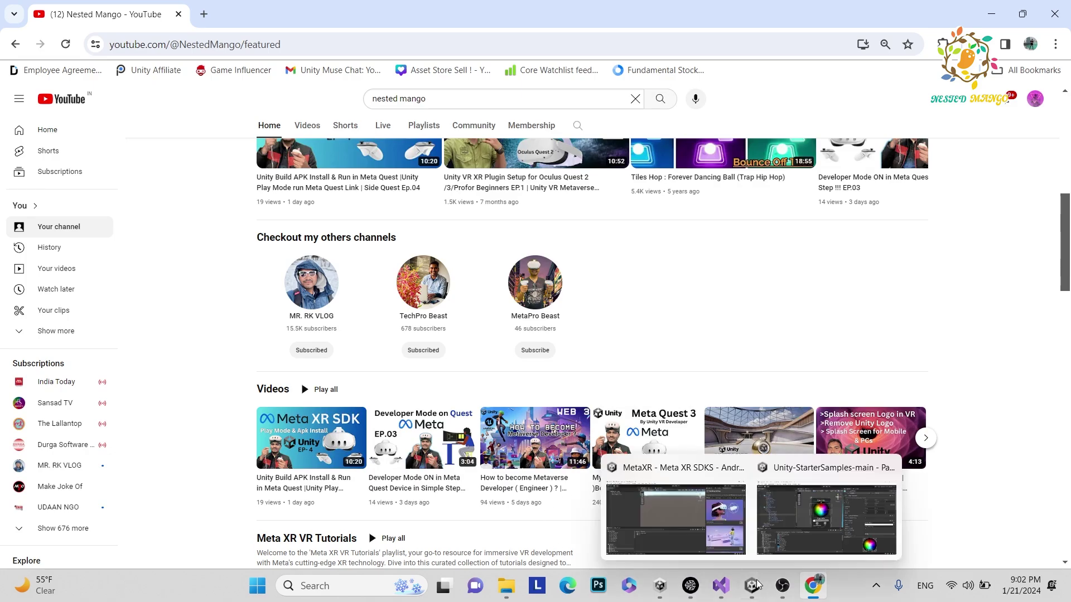
left_click(657, 527)
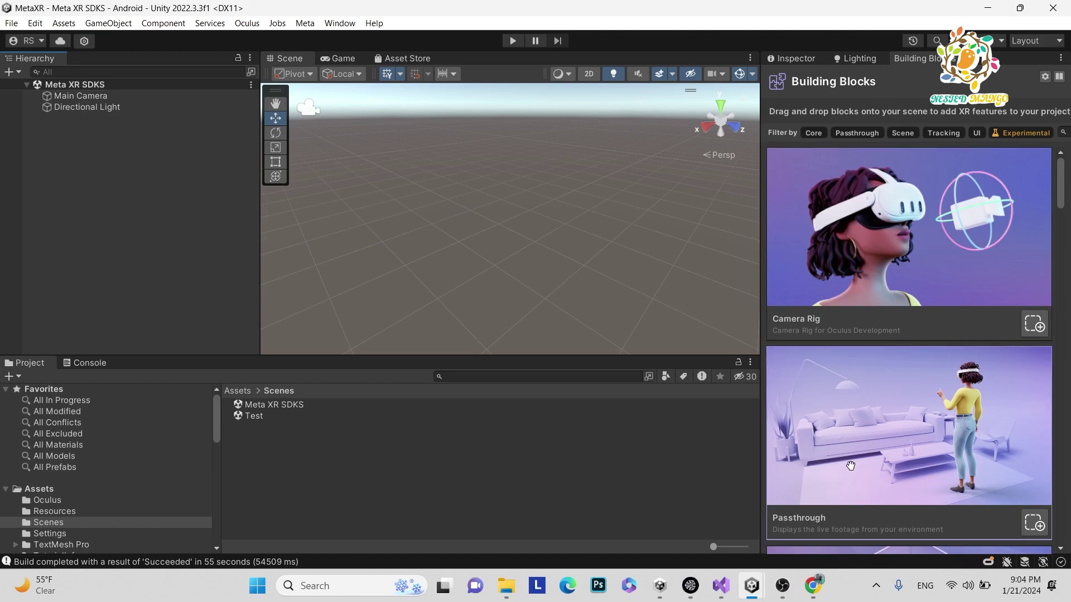
mouse_move(813, 585)
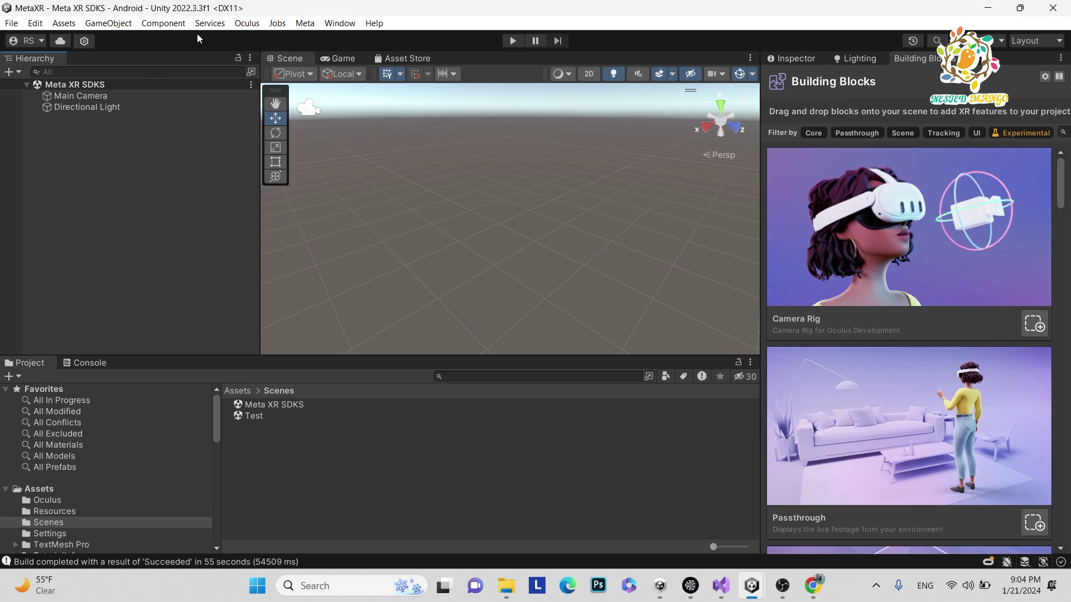
left_click(246, 23)
mouse_move(344, 52)
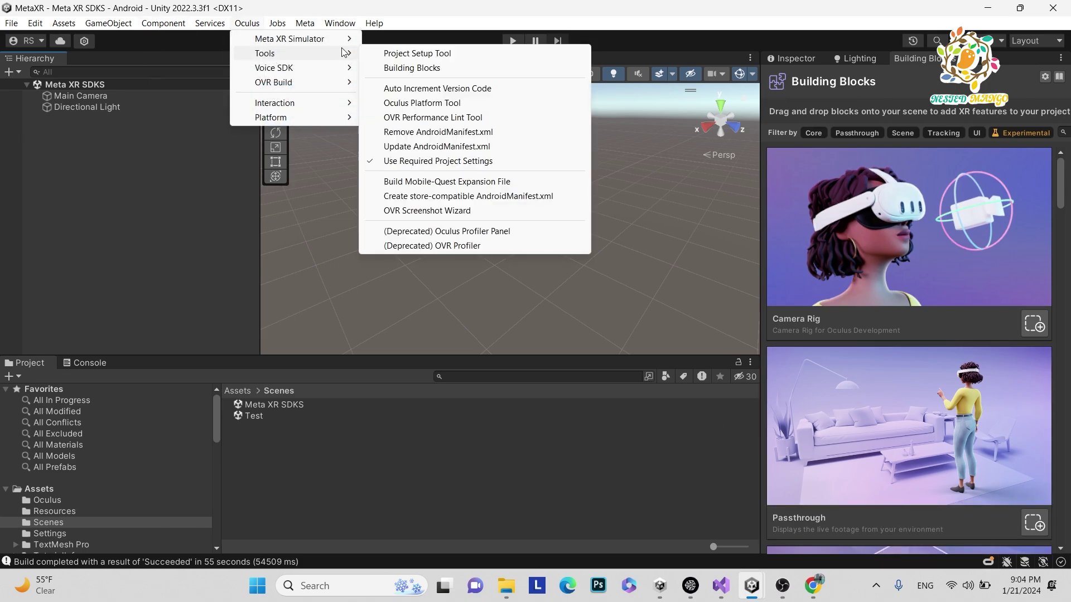
left_click(412, 68)
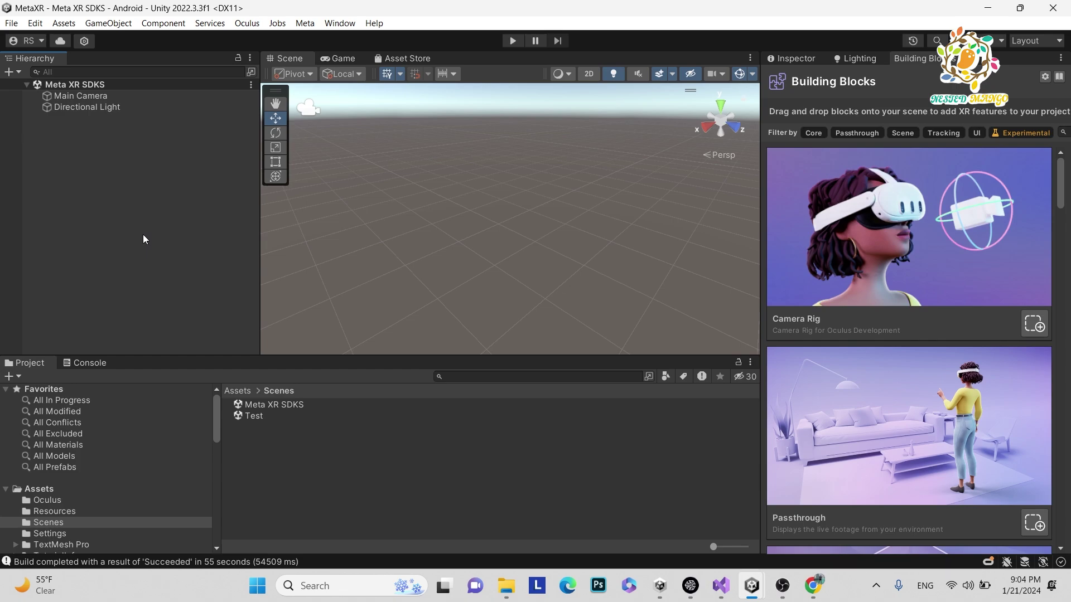
- Add the Passthrough building block to the Meta XR SDKS scene
scroll(831, 364, "down", 3)
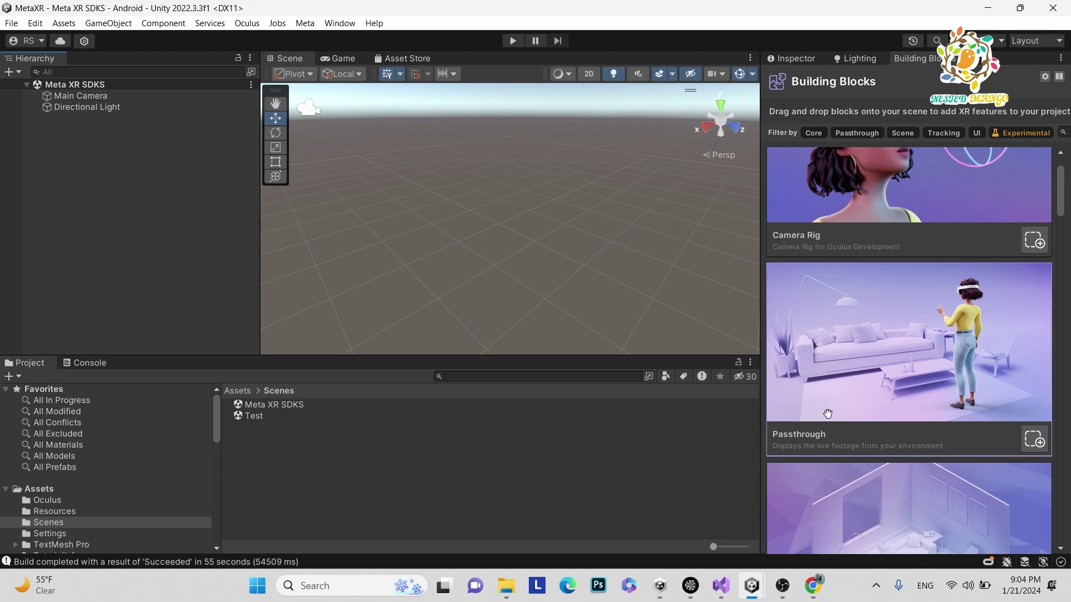
scroll(831, 367, "up", 1)
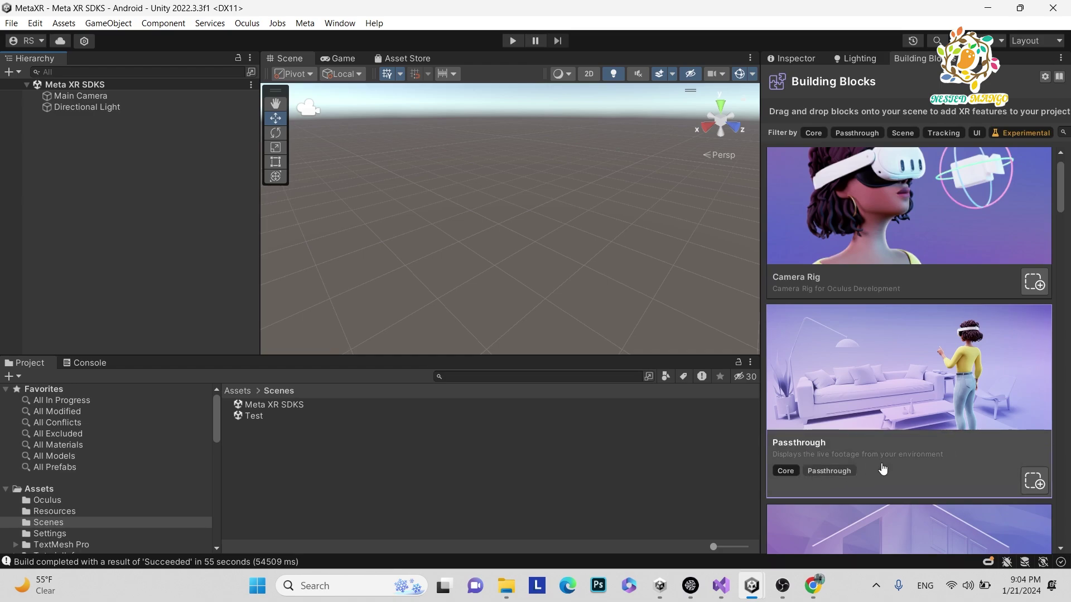
left_click(1032, 485)
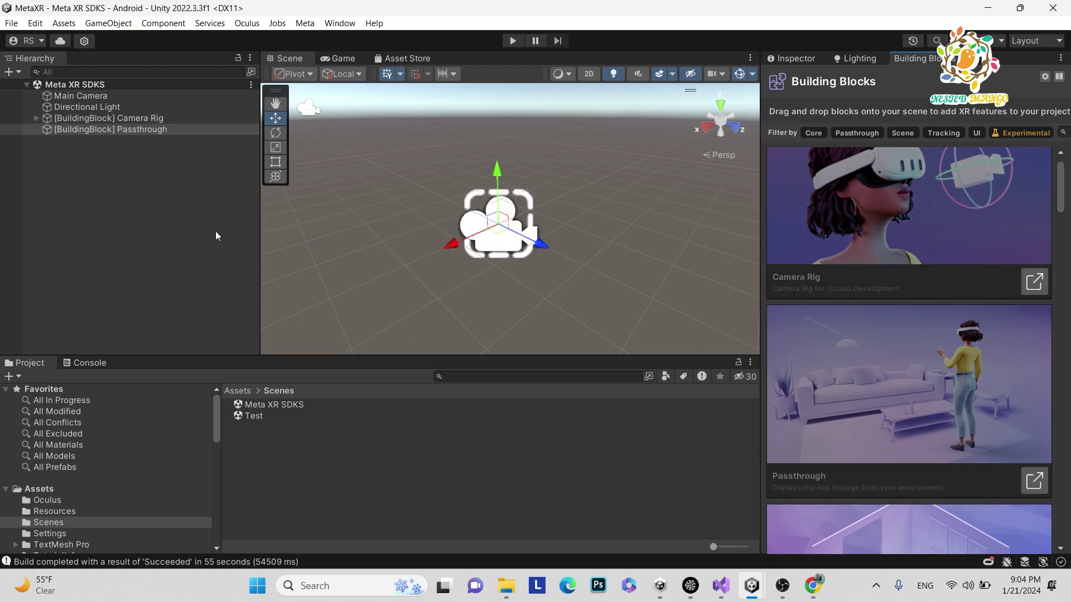
left_click(131, 189)
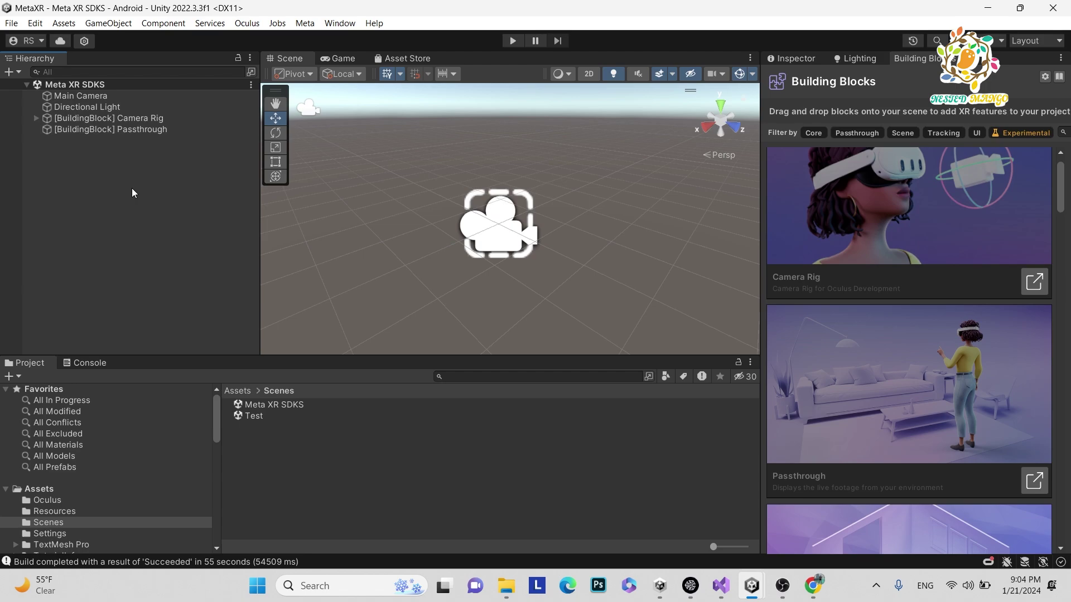
- Inspect the Camera Rig and Passthrough building blocks and how they depend on each other
left_click(136, 119)
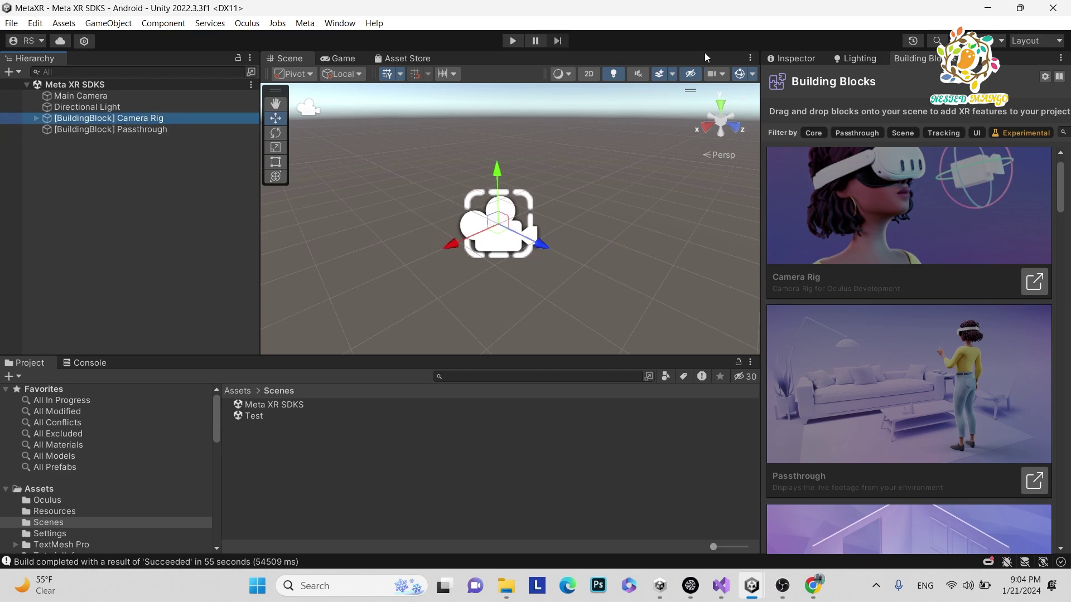
left_click(775, 58)
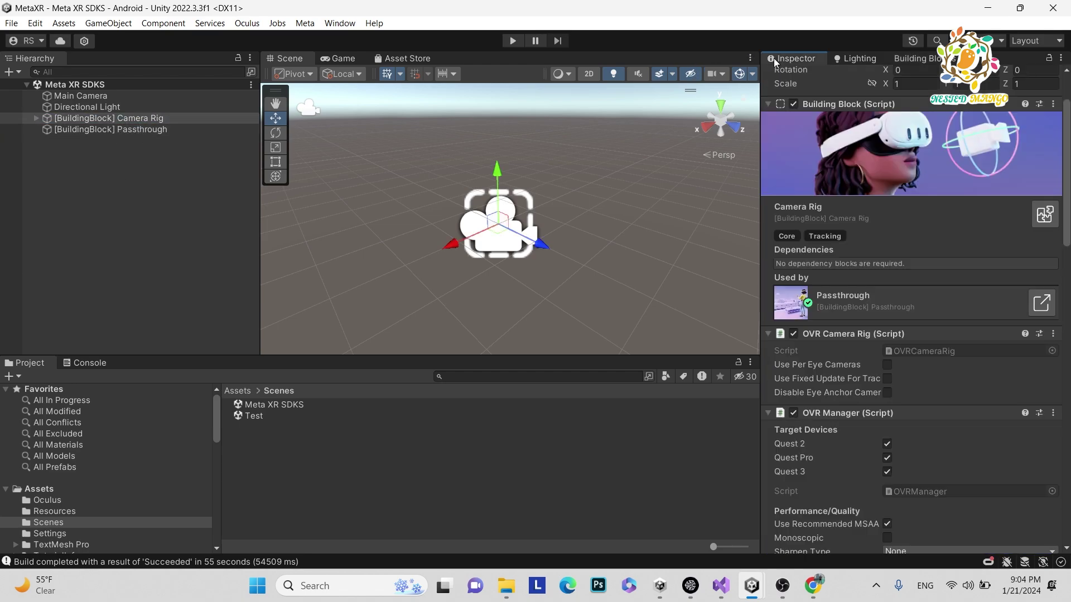
left_click(153, 130)
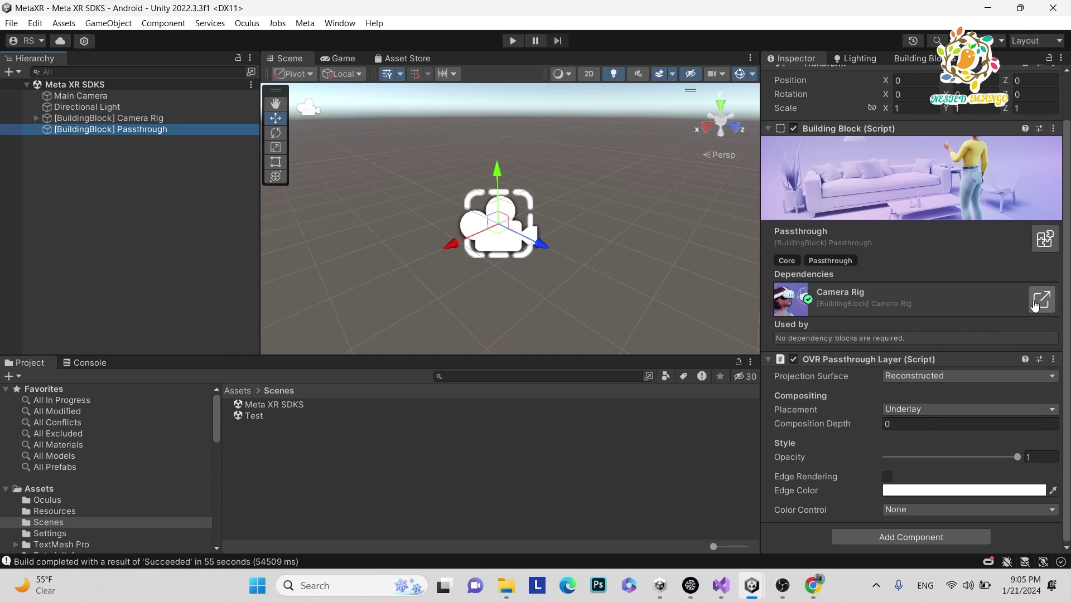
left_click(1040, 301)
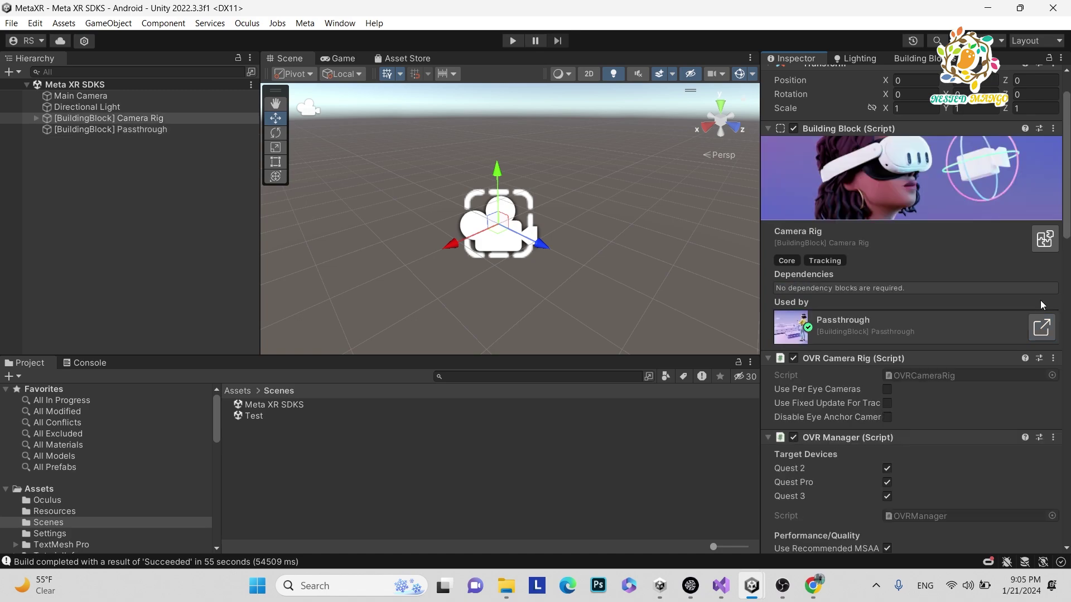
left_click(139, 131)
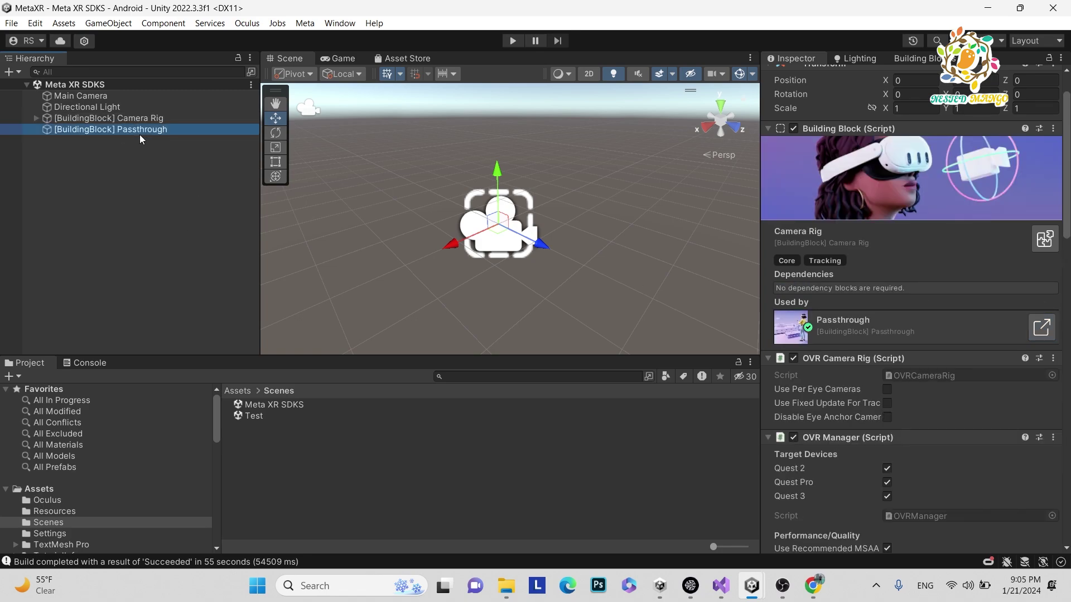
left_click(915, 58)
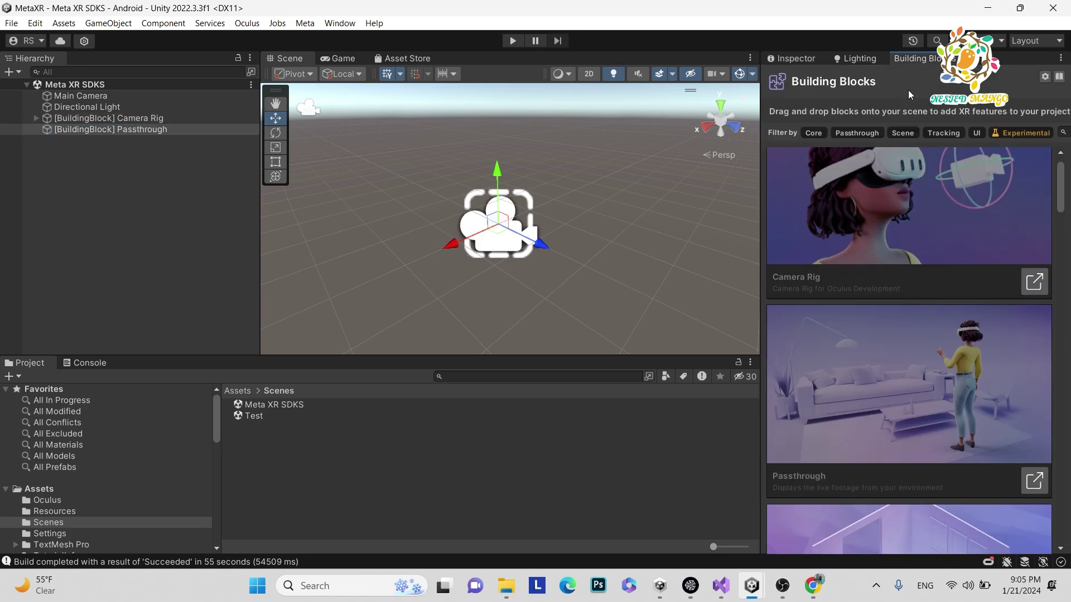
- Review the Camera Rig's OVR Manager settings, including Passthrough Support and Enable Passthrough
left_click(144, 119)
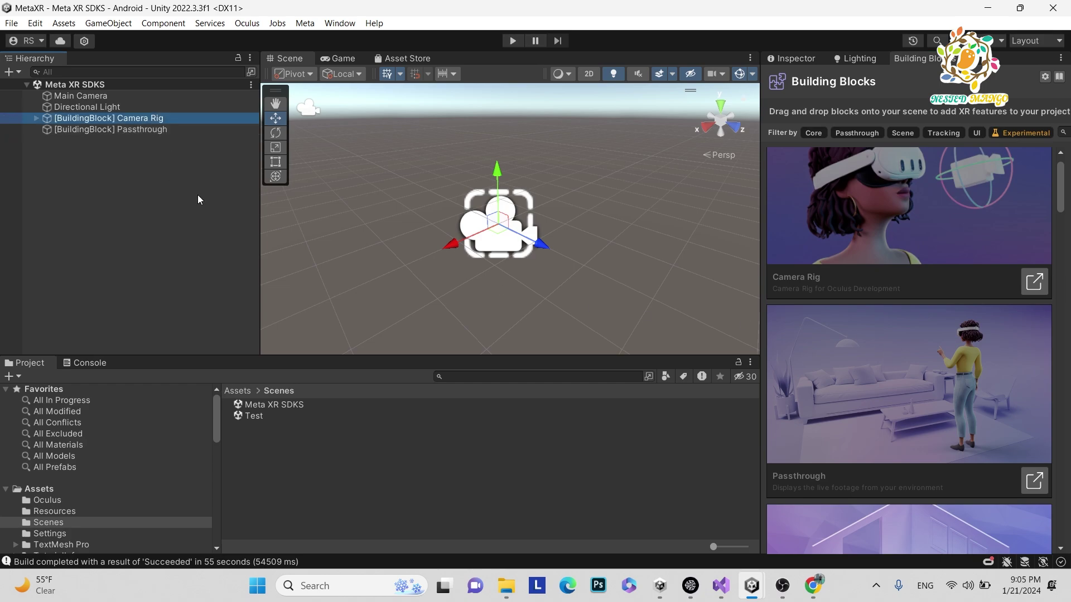
left_click(831, 165)
scroll(863, 236, "down", 8)
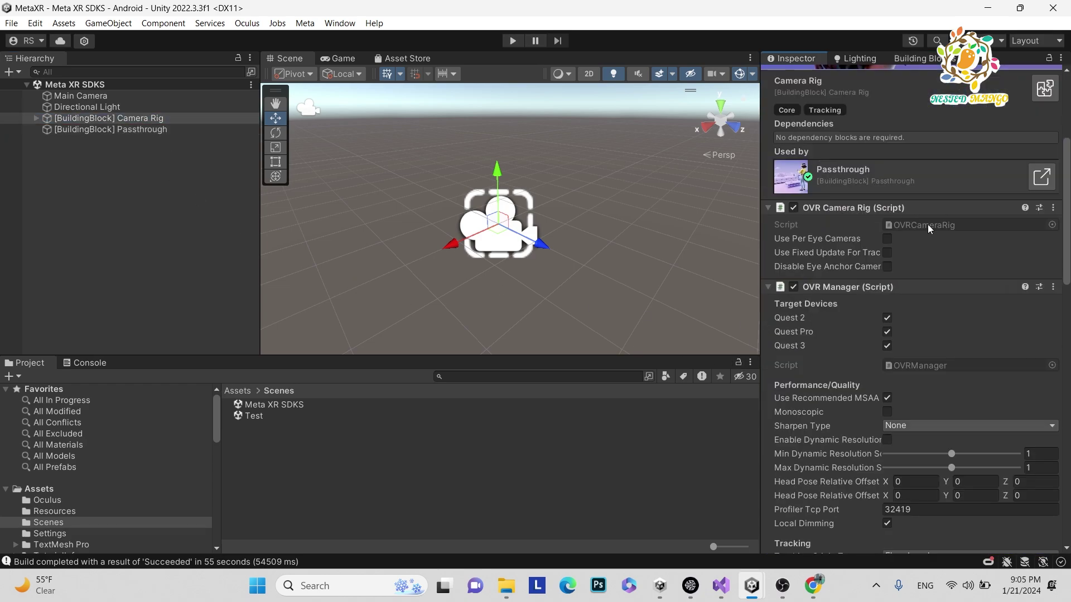
scroll(848, 266, "down", 10)
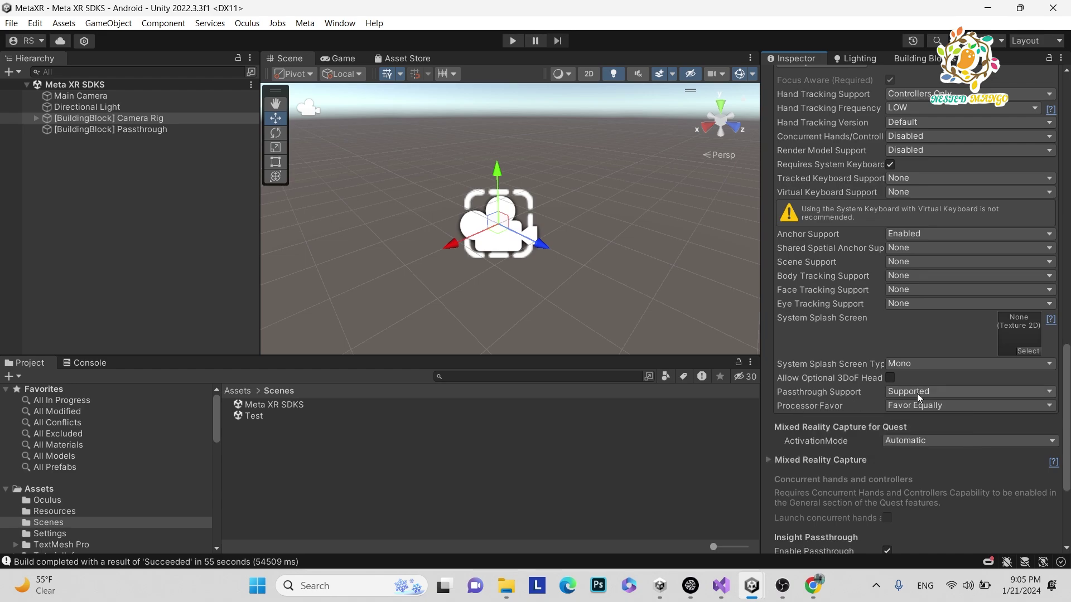
scroll(918, 393, "down", 5)
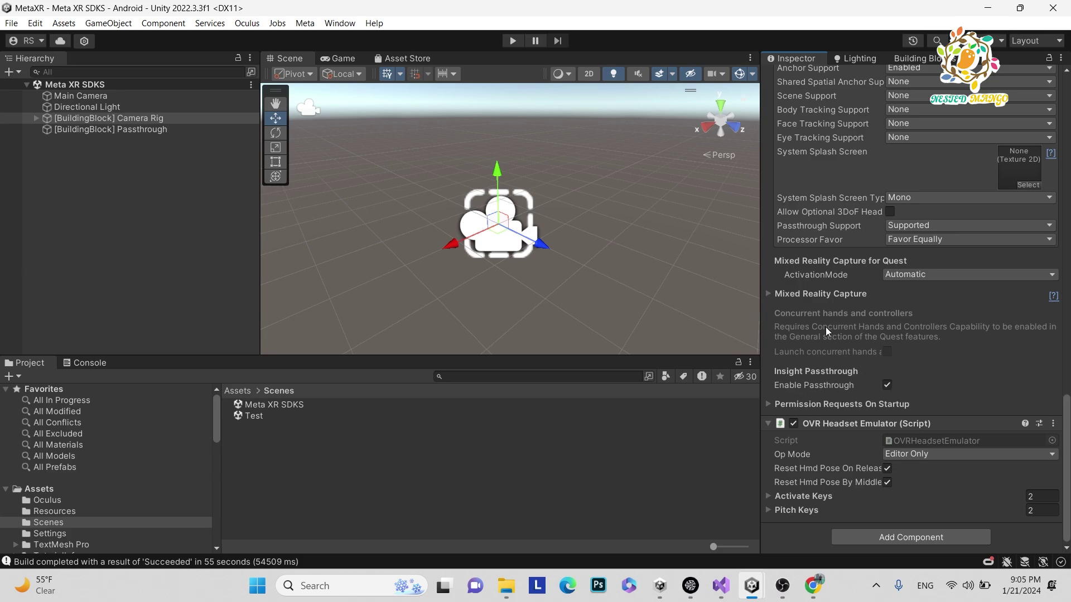
- Examine the Projection Surface, Placement and Composition Depth options of the Passthrough block's OVR Passthrough Layer
left_click(124, 131)
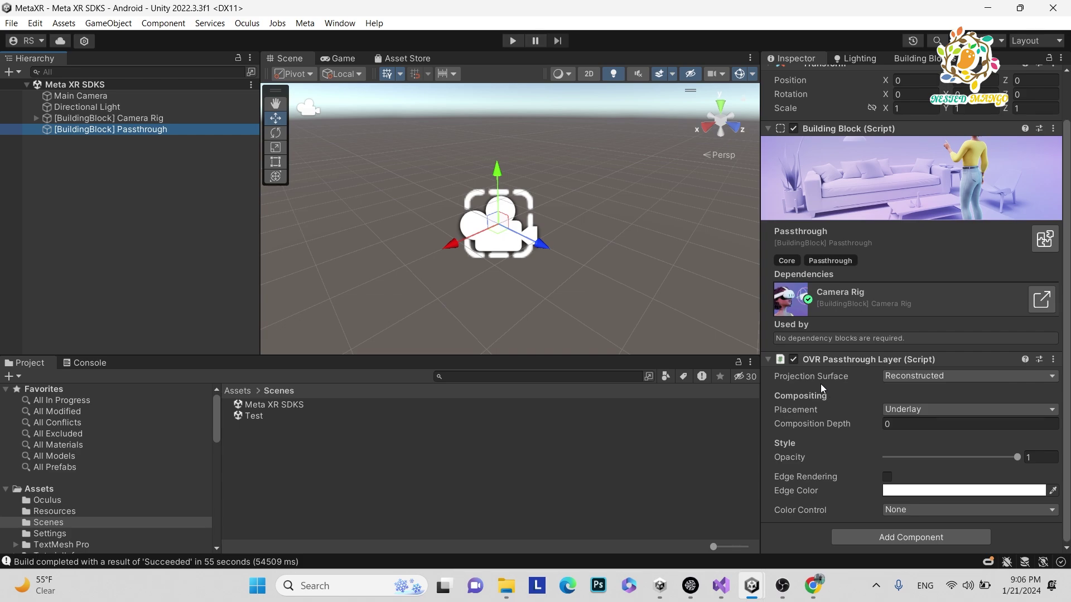
left_click(900, 383)
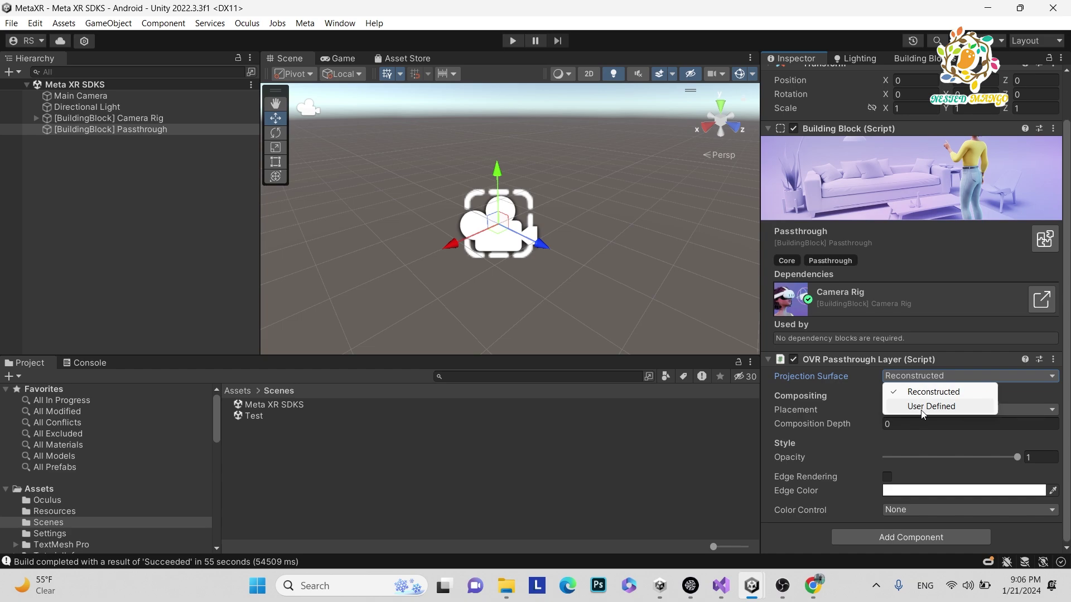
left_click(780, 424)
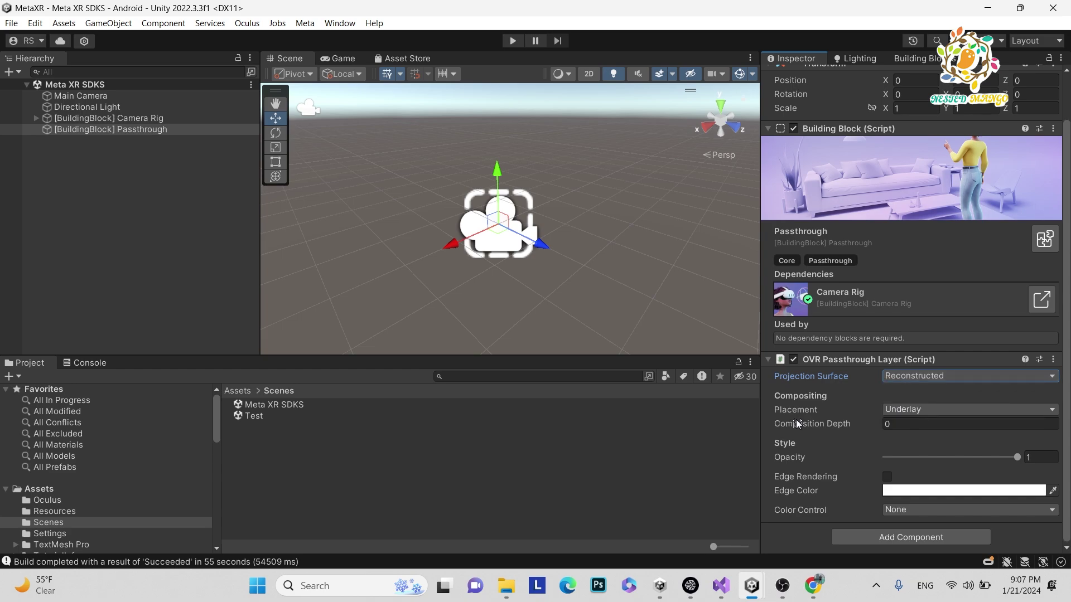
left_click(887, 411)
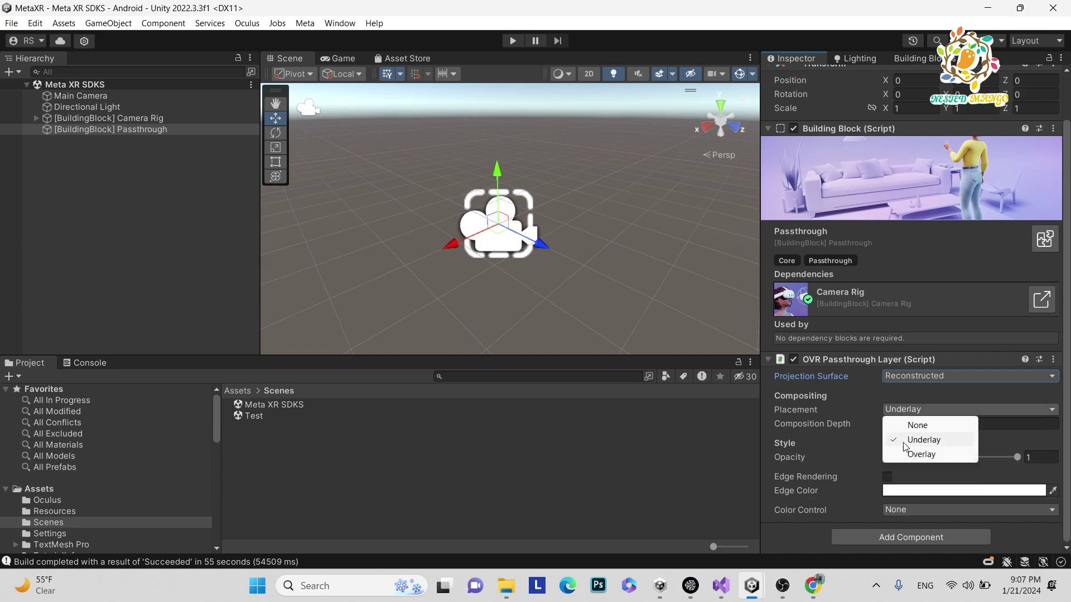
left_click(870, 420)
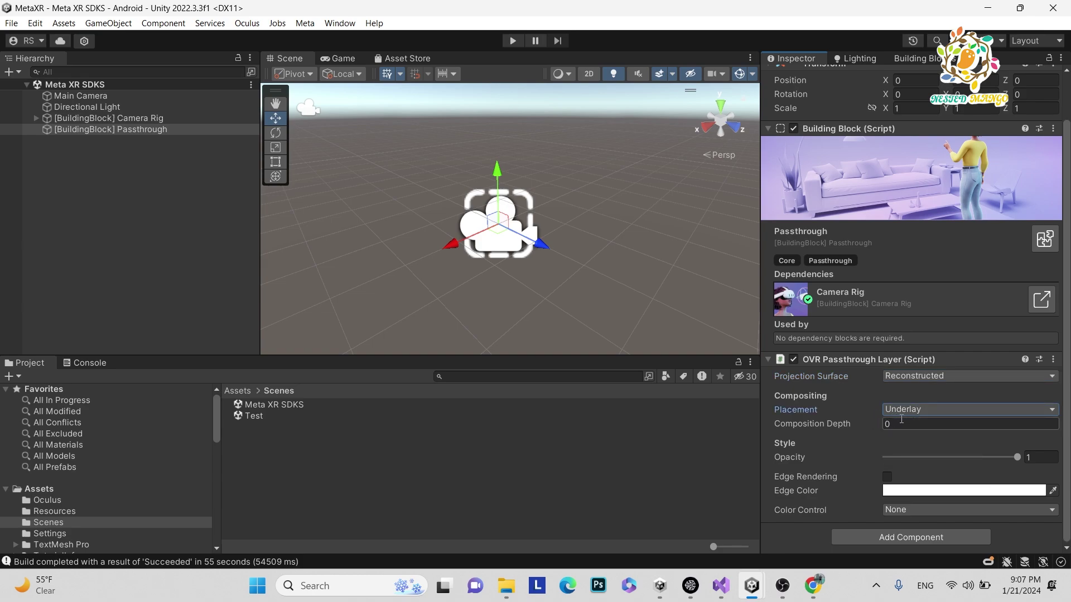
left_click(892, 425)
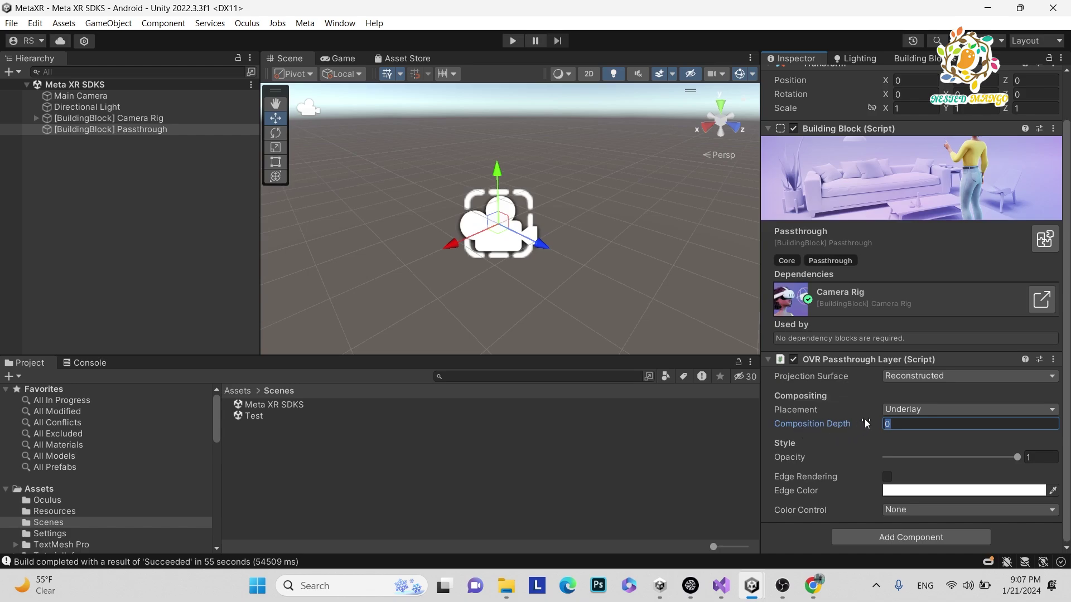
- Try lower Opacity values on the Passthrough block's OVR Passthrough Layer and return the opacity to 1
left_click(1015, 457)
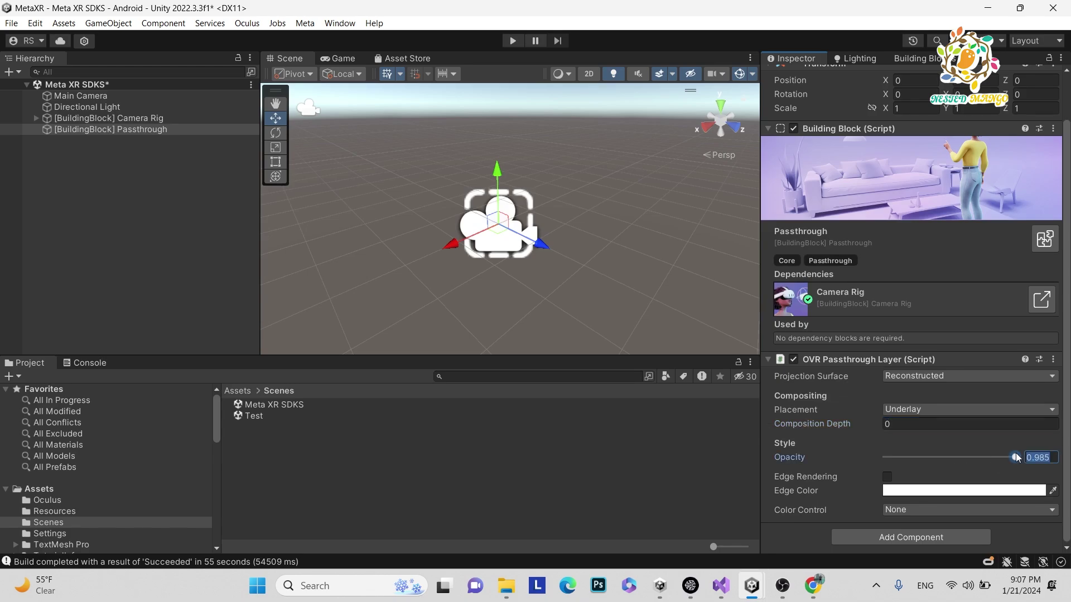
left_click_drag(1016, 457, 827, 456)
left_click_drag(923, 457, 982, 453)
- Try the Blended Color LUTs, Color LUT and Color Adjustment modes for the passthrough layer's Color Control
left_click(899, 512)
left_click(901, 509)
left_click(904, 511)
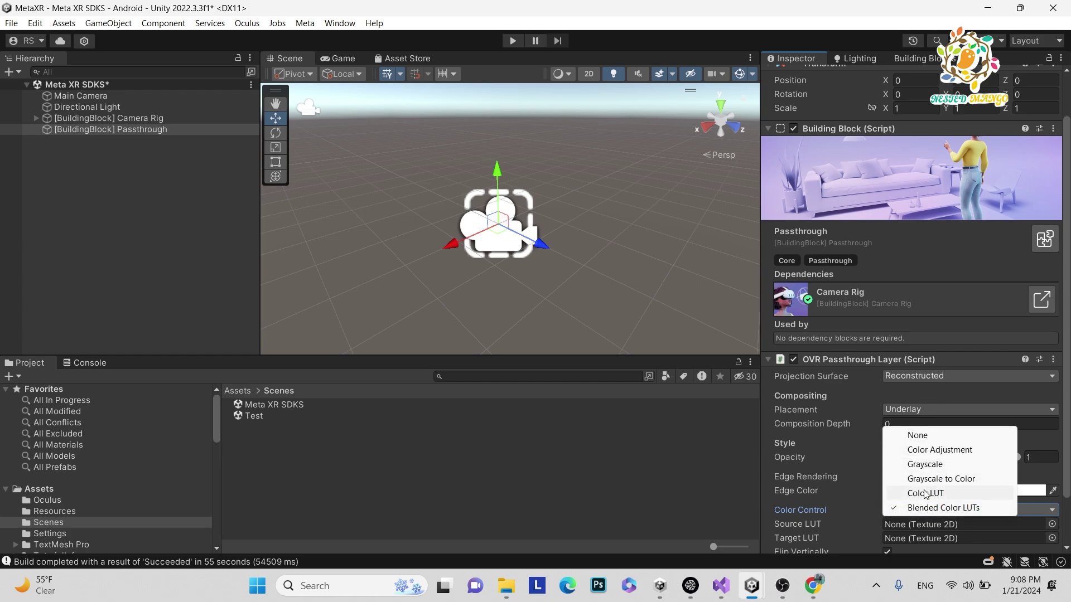
left_click(925, 494)
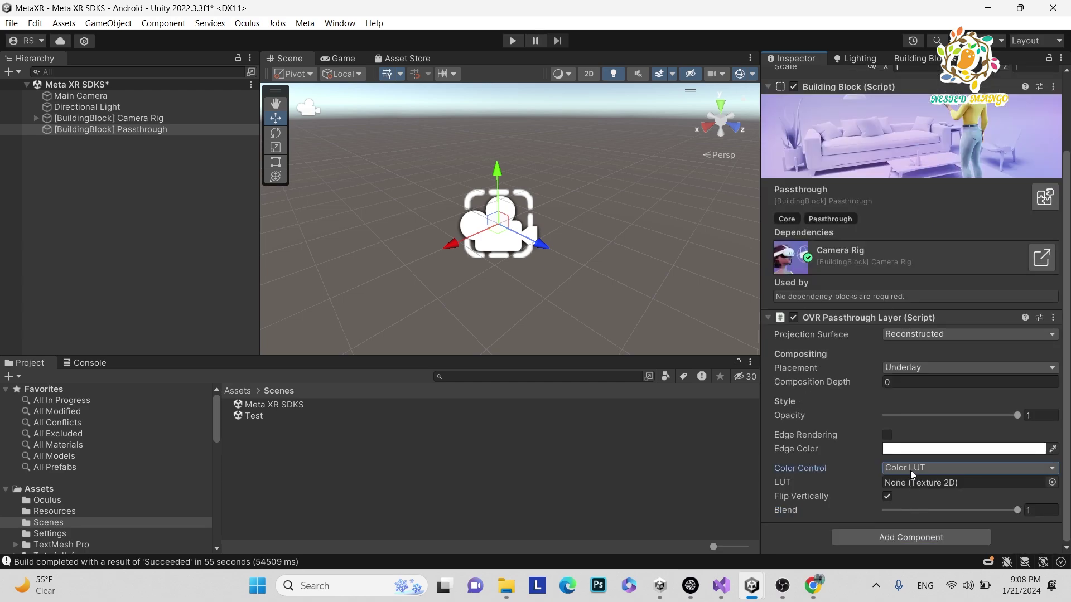
left_click(911, 470)
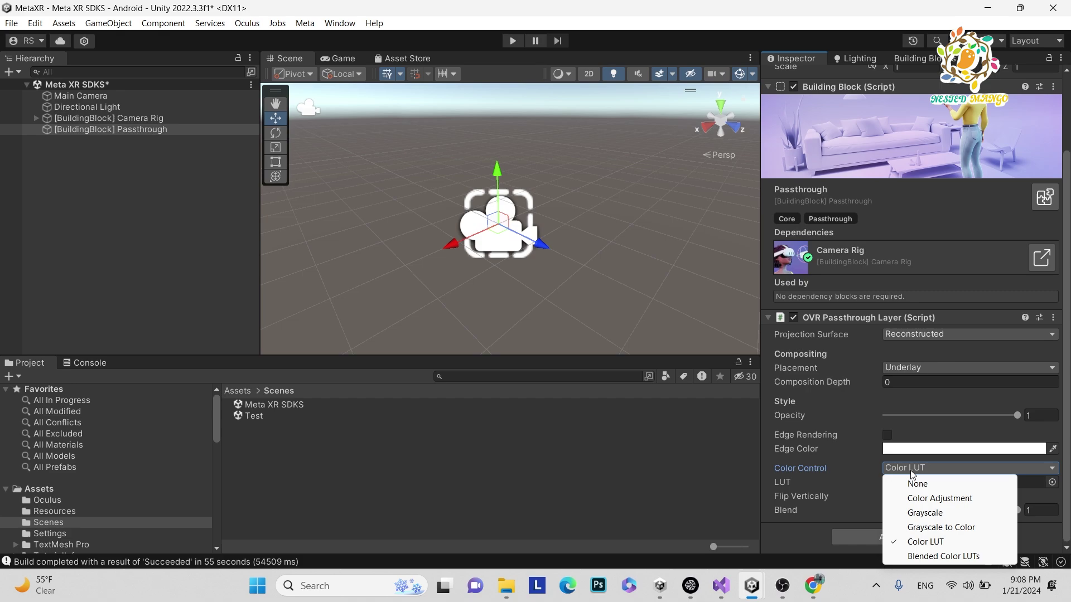
left_click(953, 499)
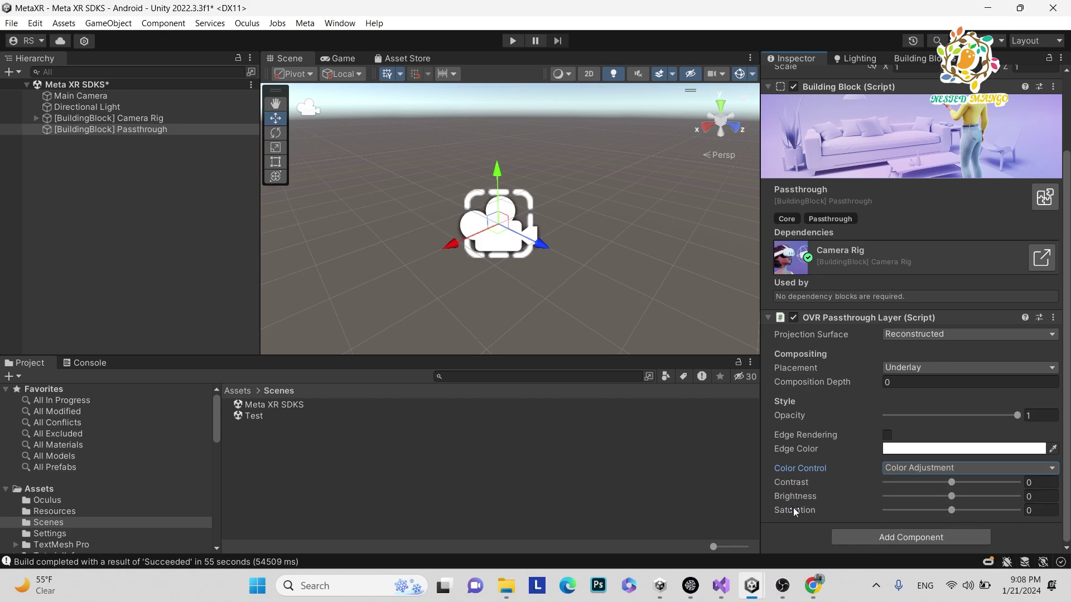
left_click(950, 497)
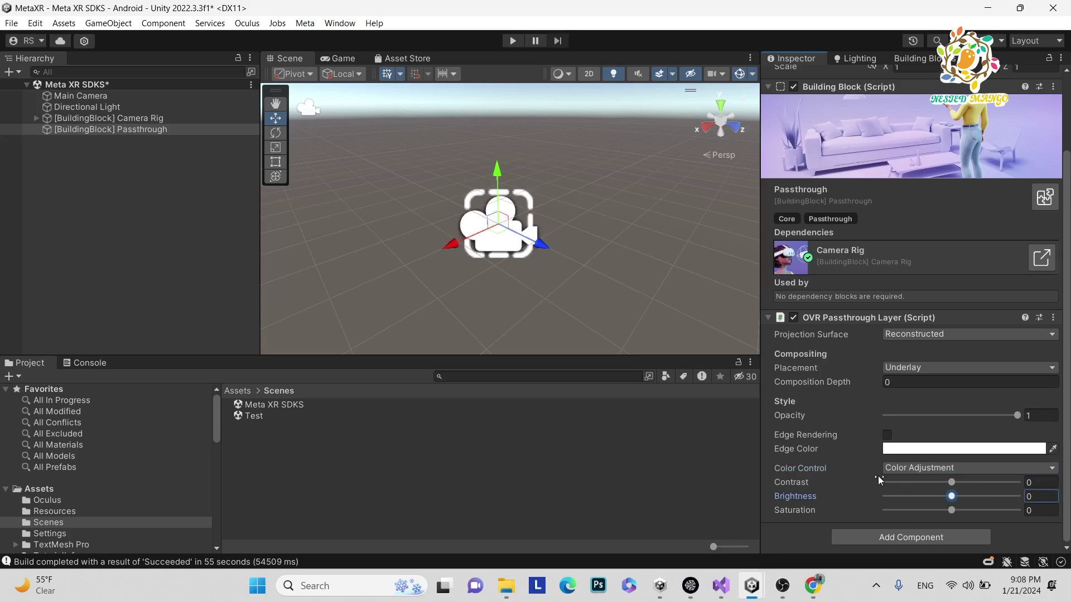
- Set the passthrough layer's Color Control to Grayscale to Color and give Colorize a red-to-white gradient
left_click(909, 470)
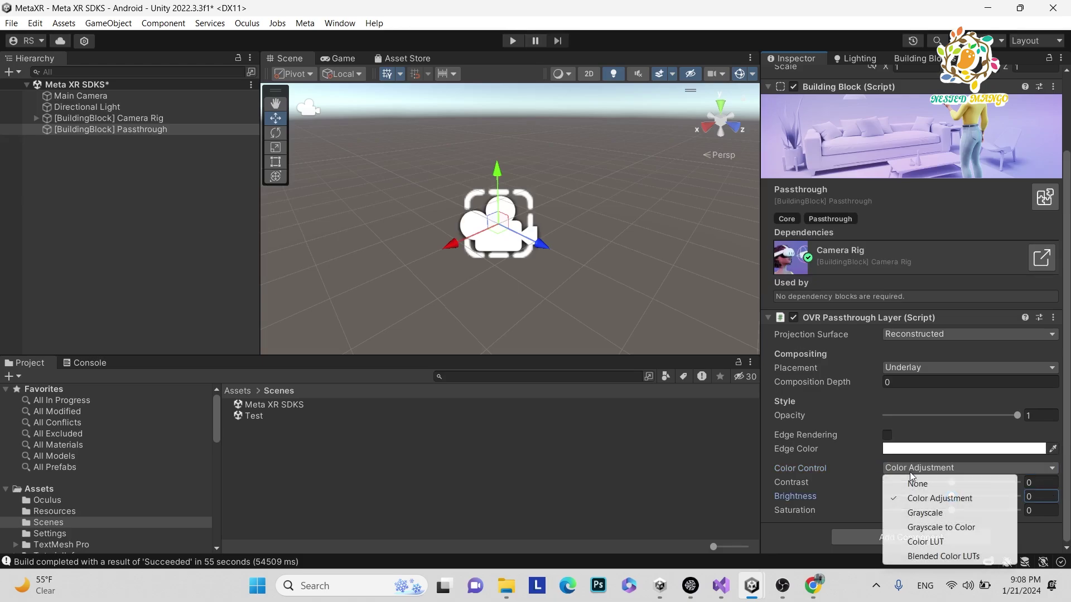
left_click(866, 477)
left_click(902, 472)
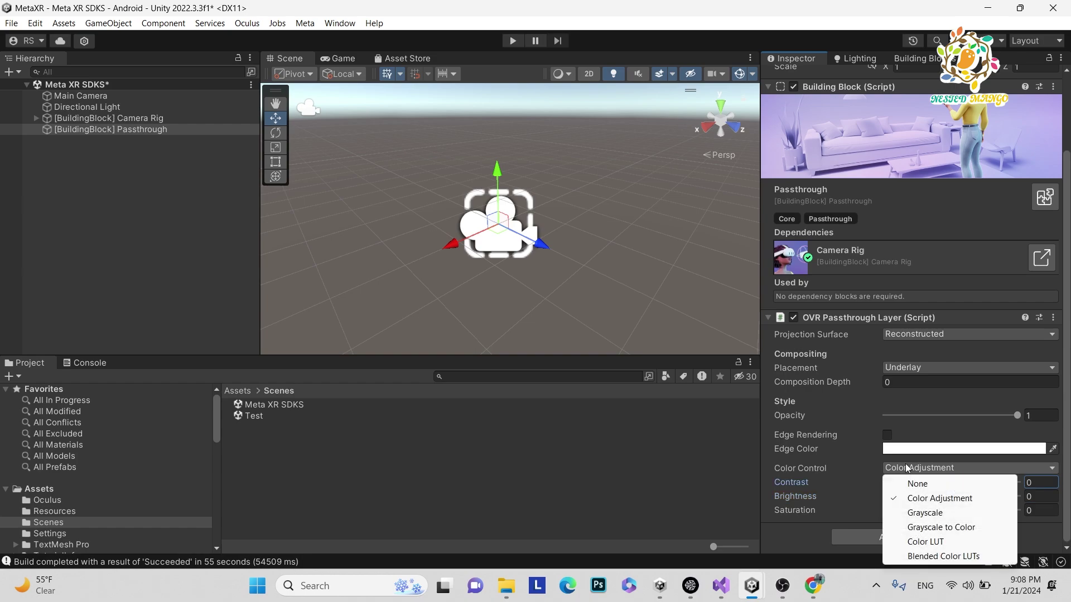
left_click(926, 527)
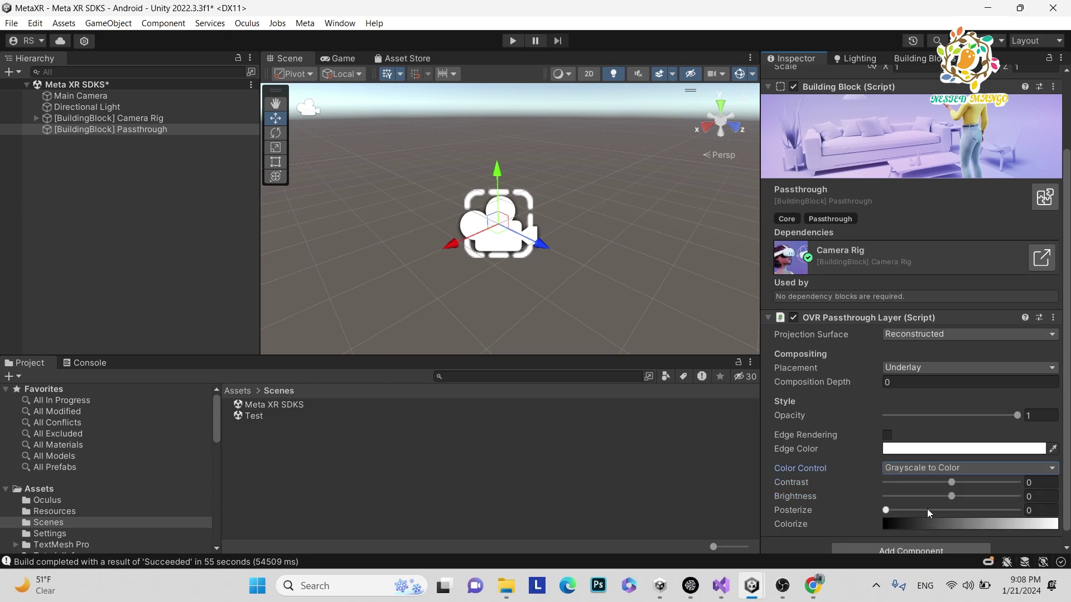
left_click(939, 527)
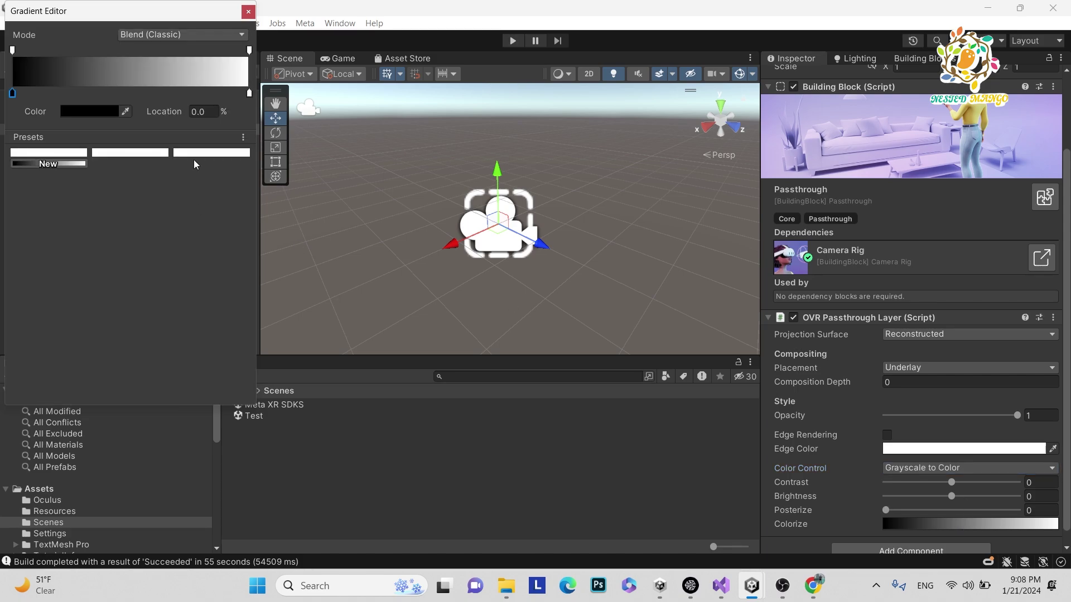
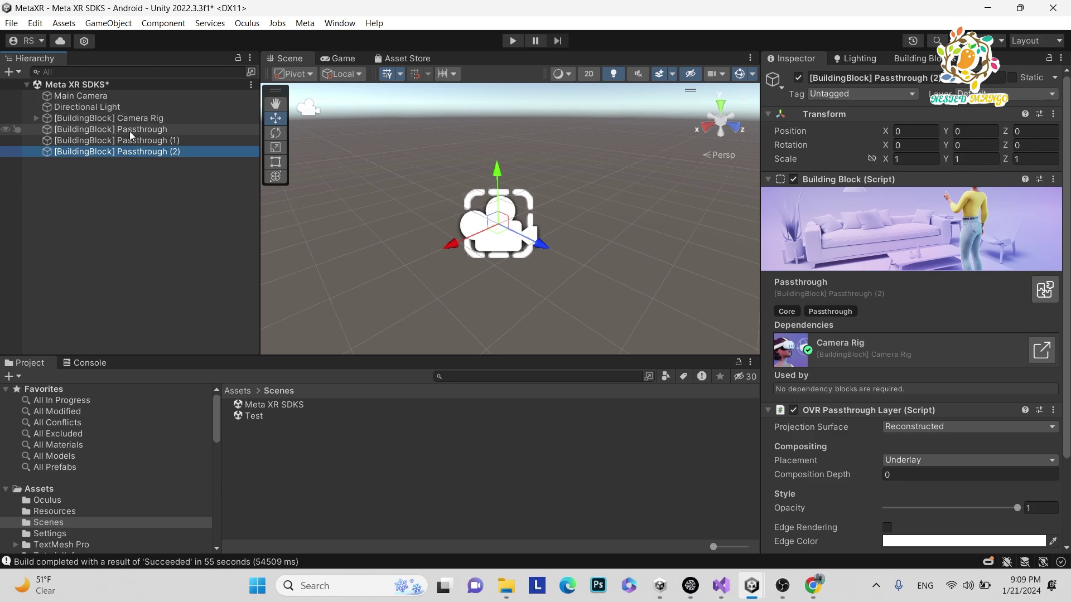
- Deactivate the duplicate blocks Passthrough (1) and Passthrough (2), and review the original Passthrough block's layer settings
left_click(131, 129)
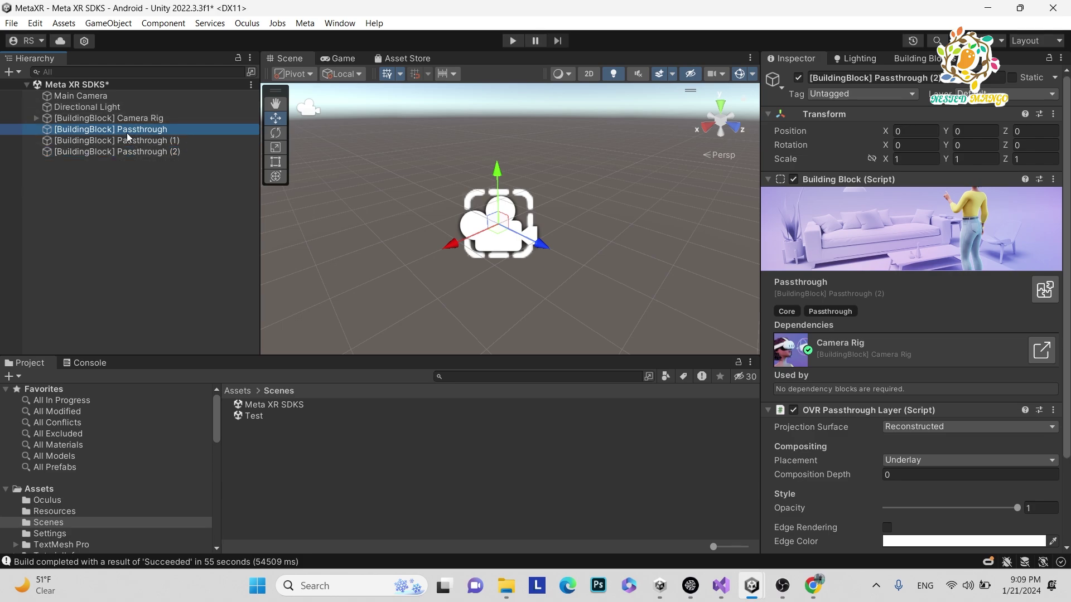
left_click(800, 82)
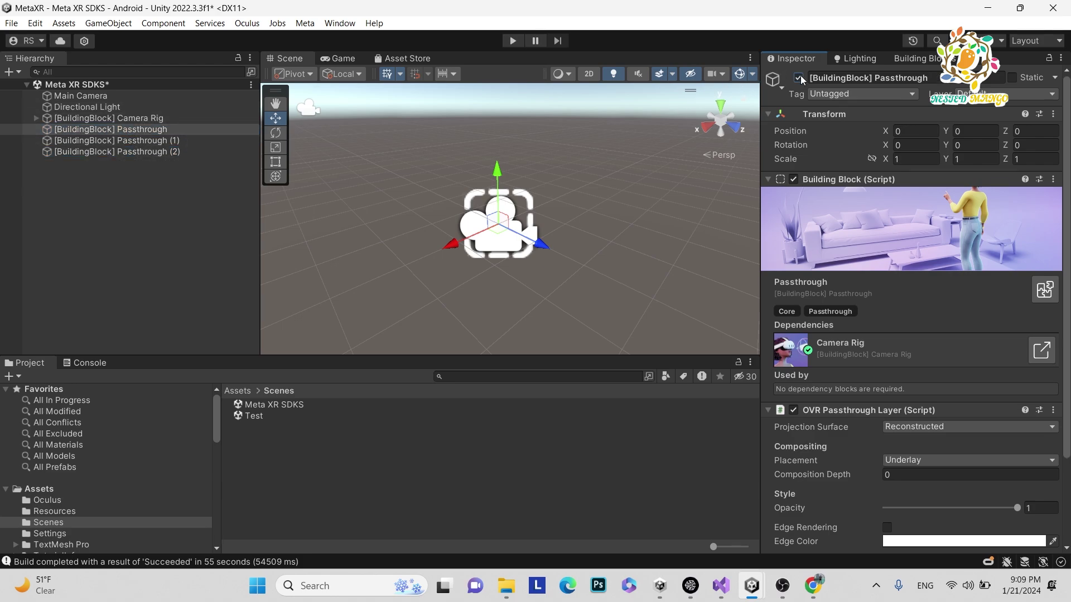
left_click(156, 144)
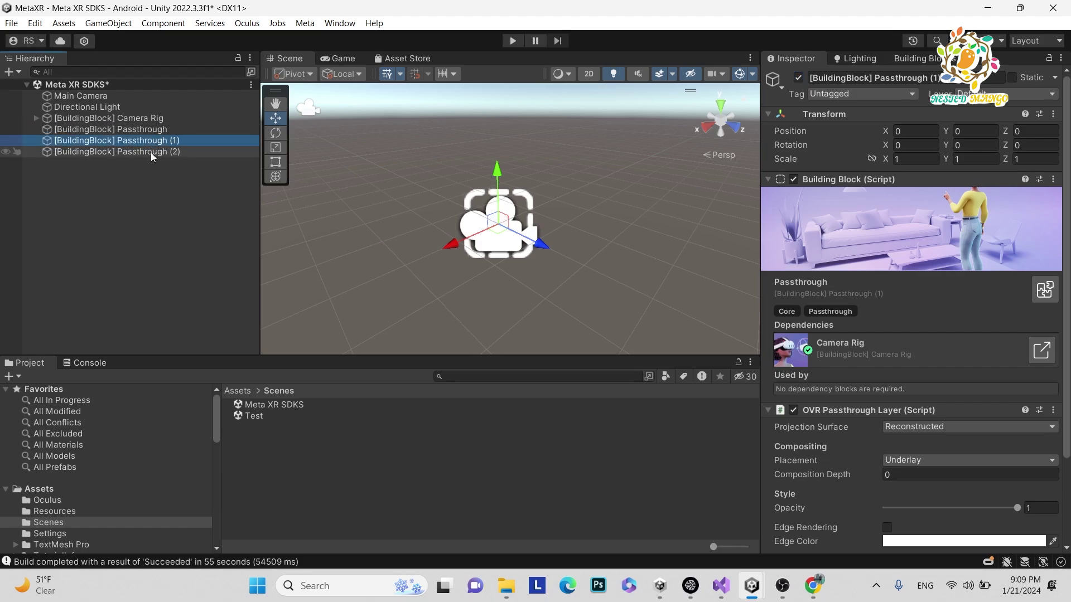
left_click(152, 152, "shift")
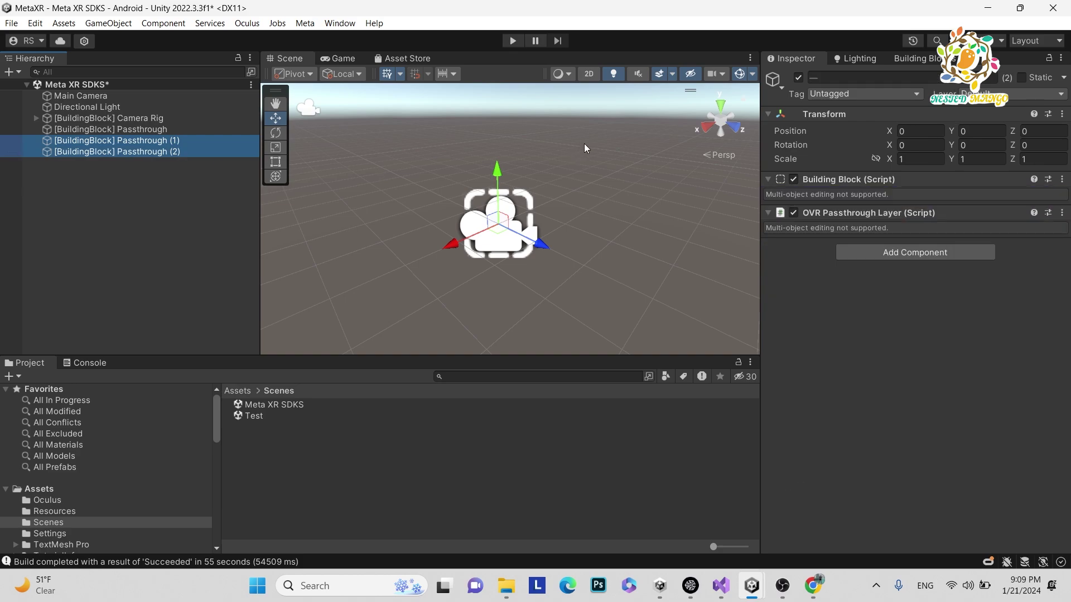
left_click(799, 78)
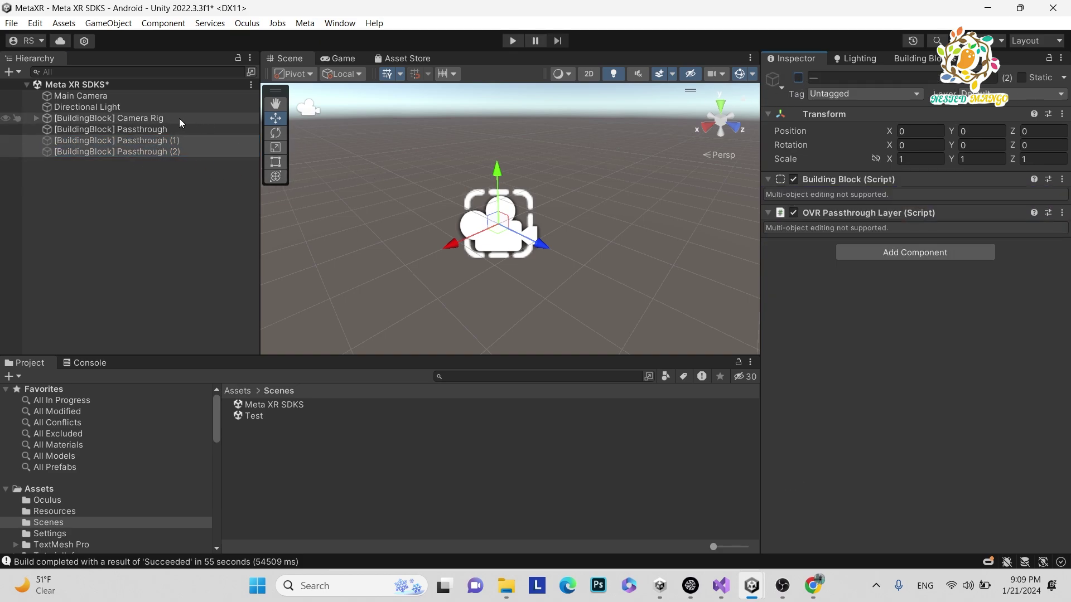
left_click(137, 129)
scroll(912, 358, "down", 3)
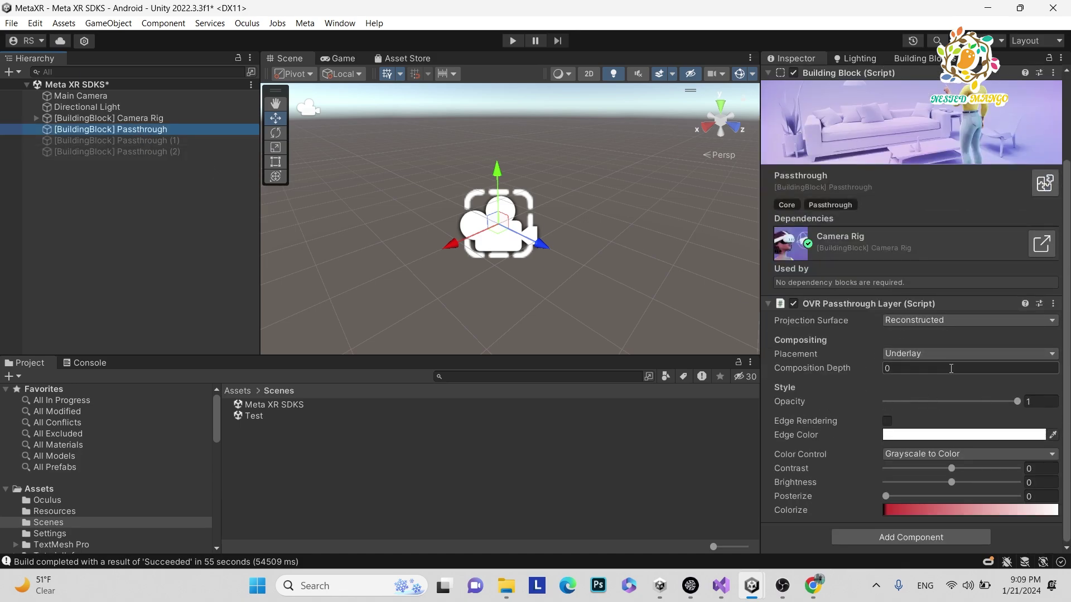
- Delete the duplicate blocks Passthrough (1) and Passthrough (2) from the scene and save it
left_click(146, 142)
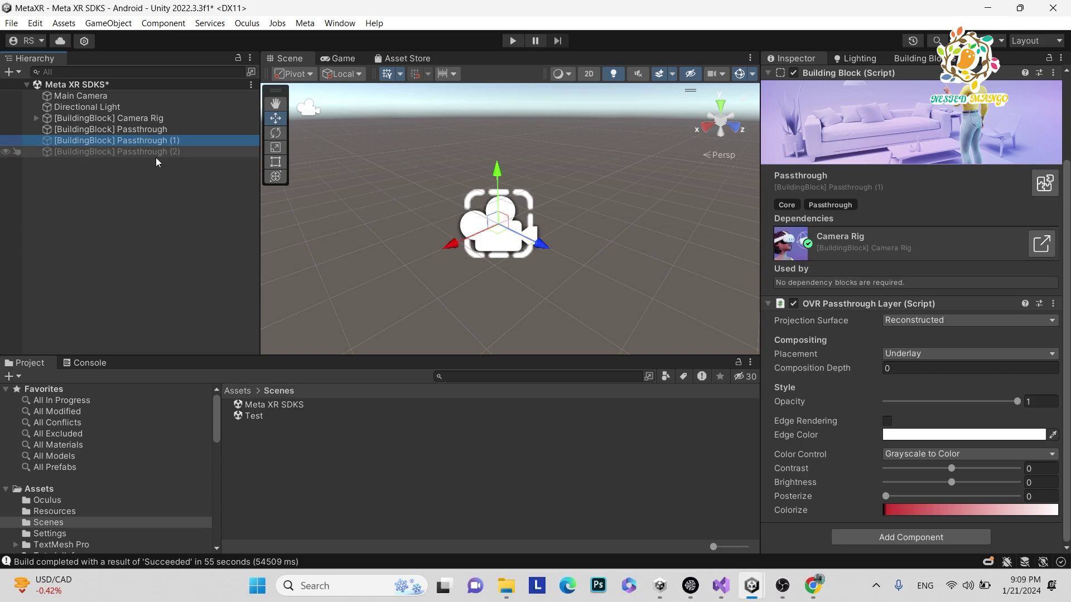
left_click(135, 156, "shift")
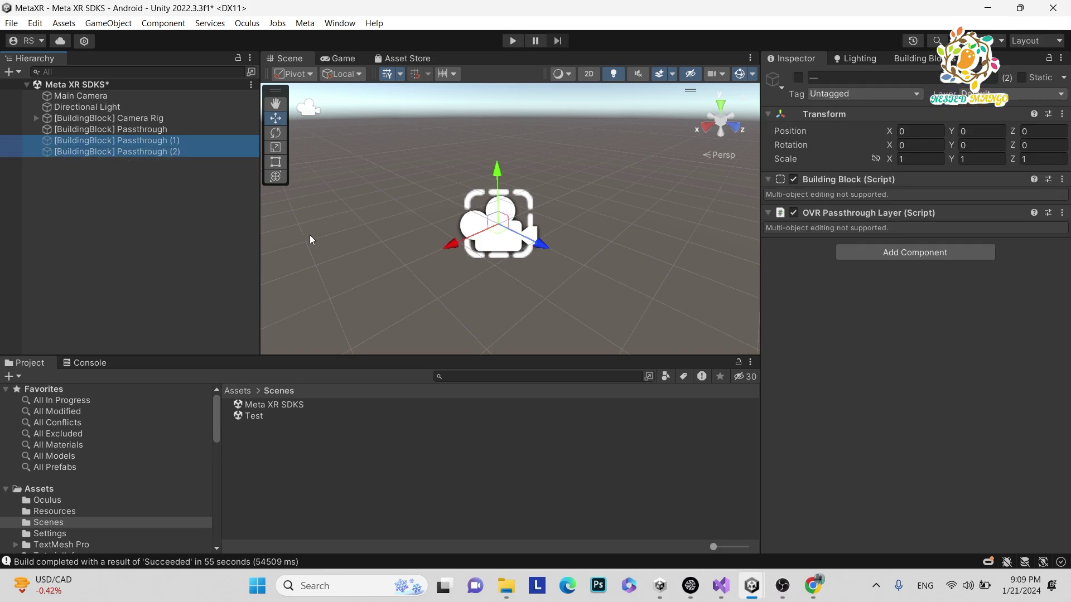
key("Delete")
left_click(119, 129)
key("ctrl+s")
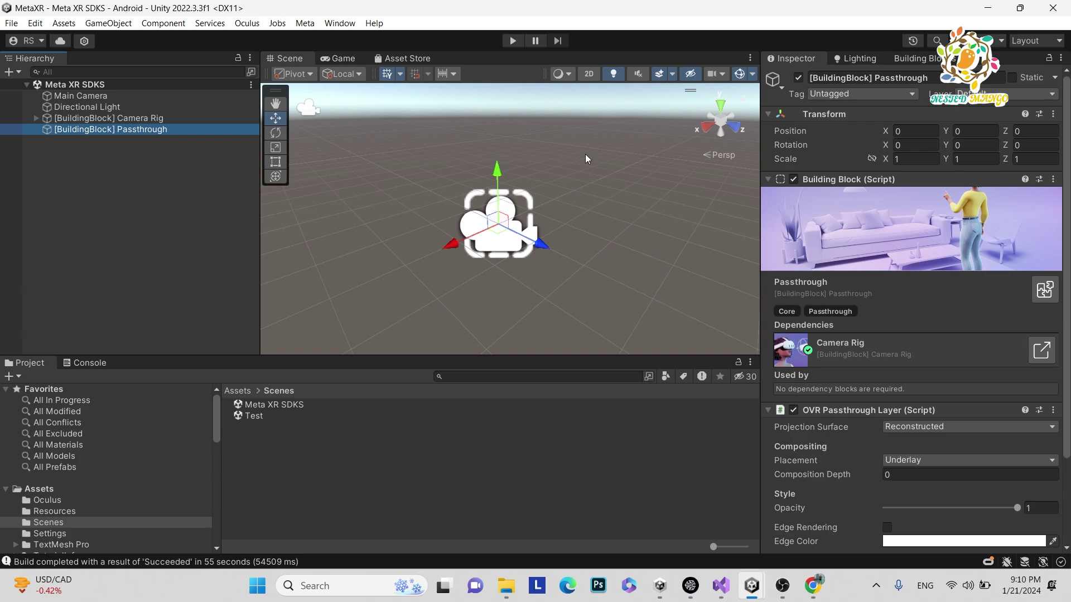
left_click(153, 119)
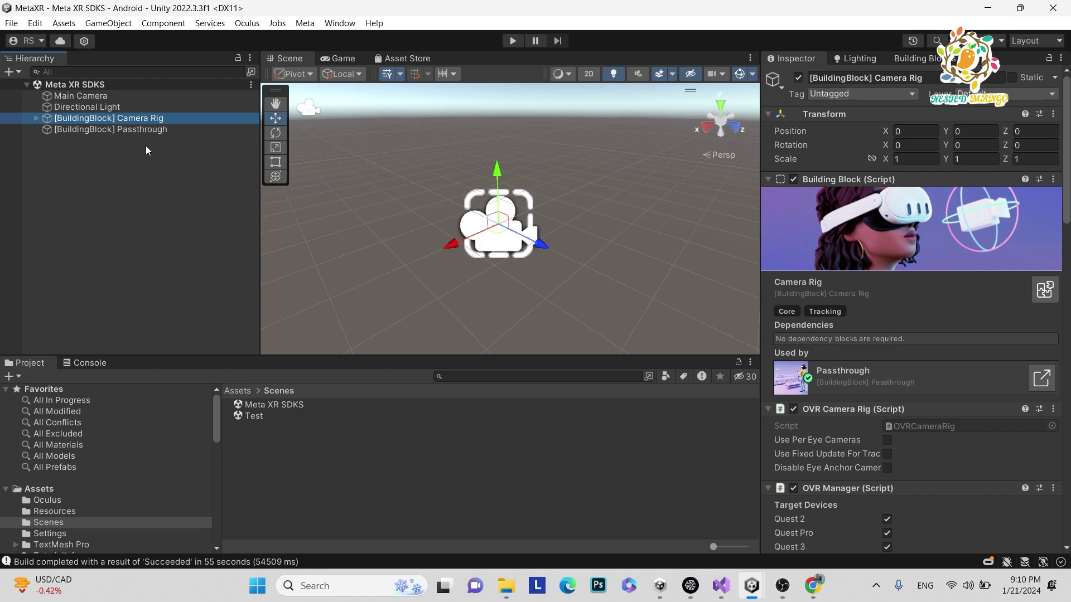
left_click(150, 129)
left_click(152, 120)
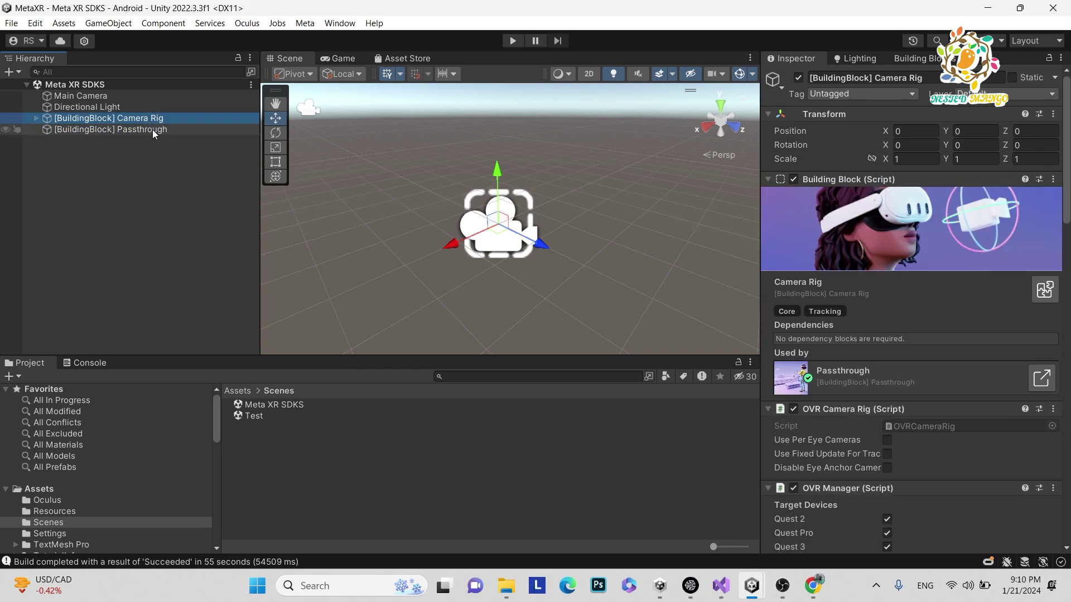
- Open the Building Blocks collection from the Passthrough block and add Controller Tracking to the scene
left_click(149, 130)
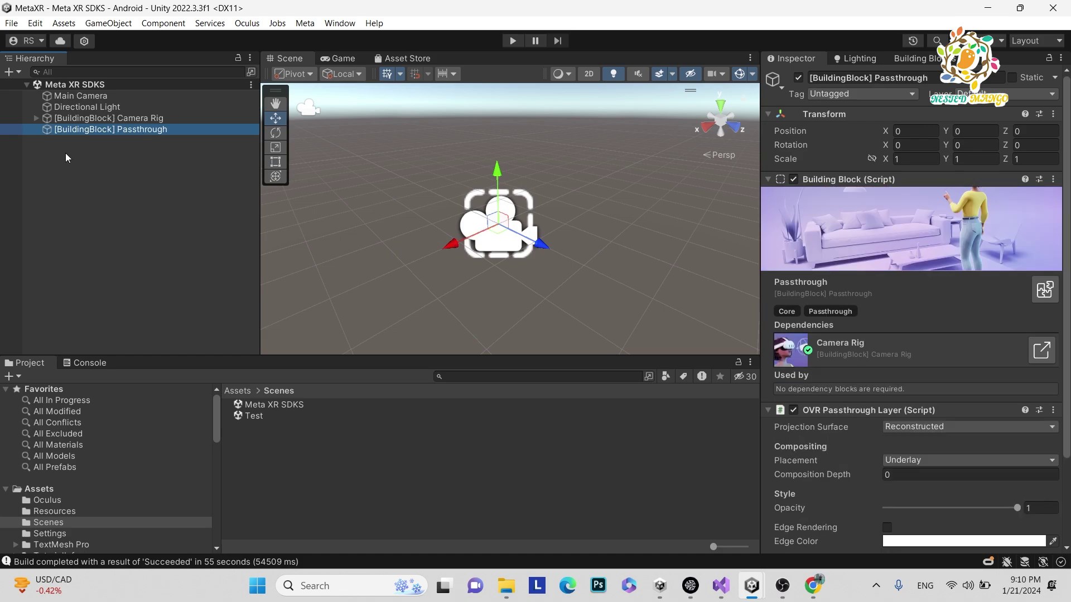
left_click(1045, 289)
scroll(892, 315, "up", 2)
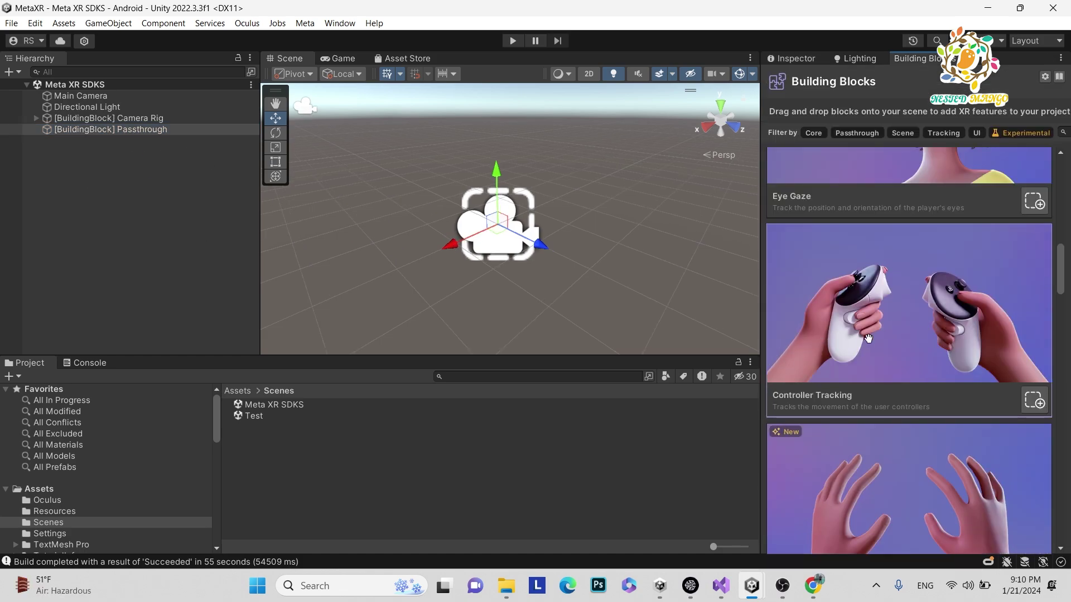
left_click(1035, 406)
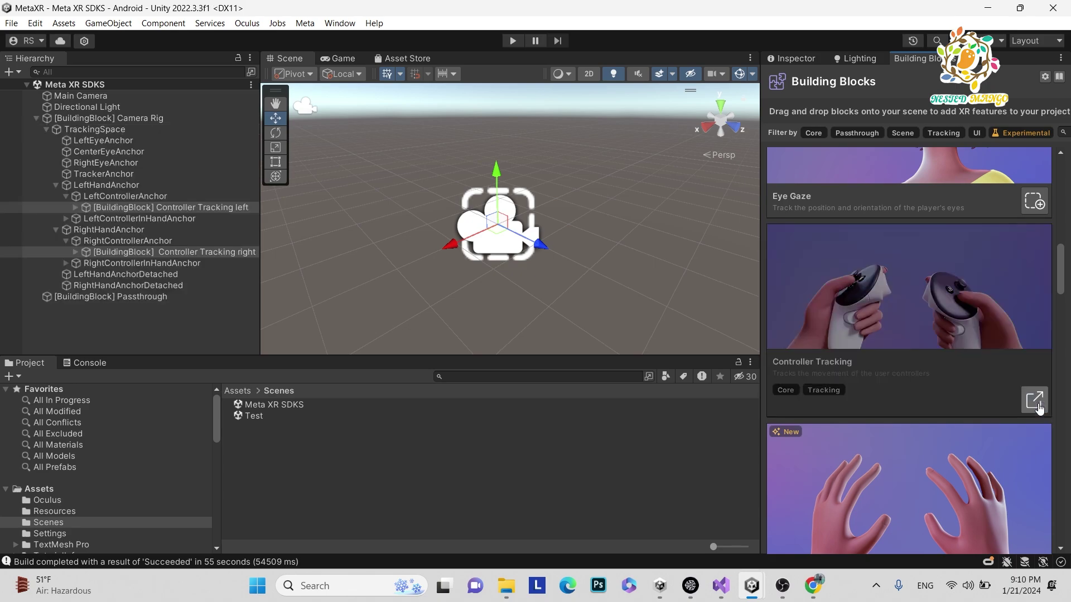
- Create a new material in the Scenes folder and apply it to the magenta left and right Oculus controller meshes under Controller Tracking left
left_click(150, 208)
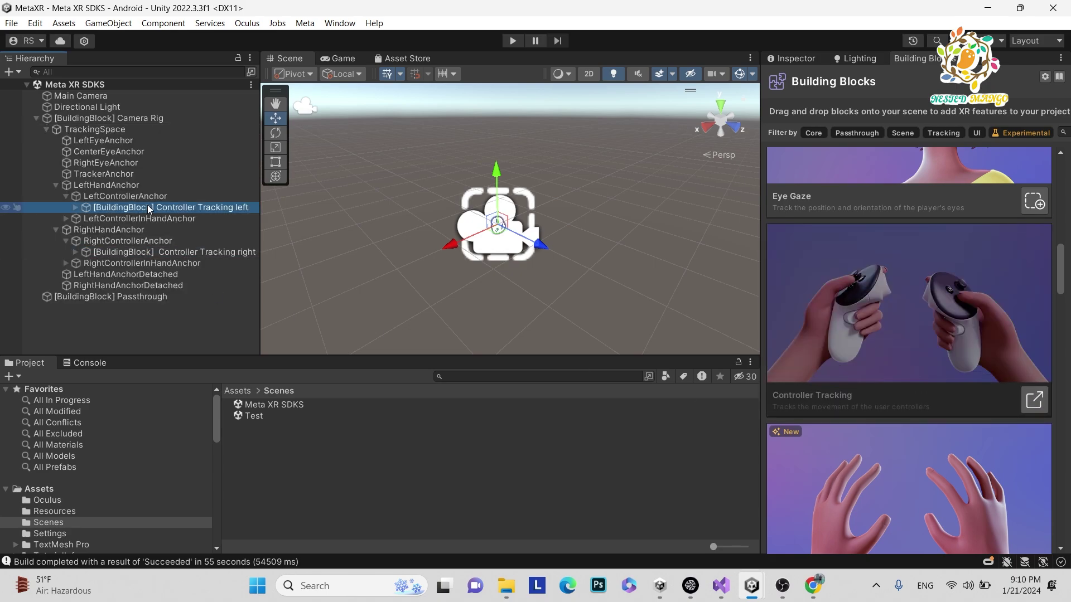
double_click(149, 208)
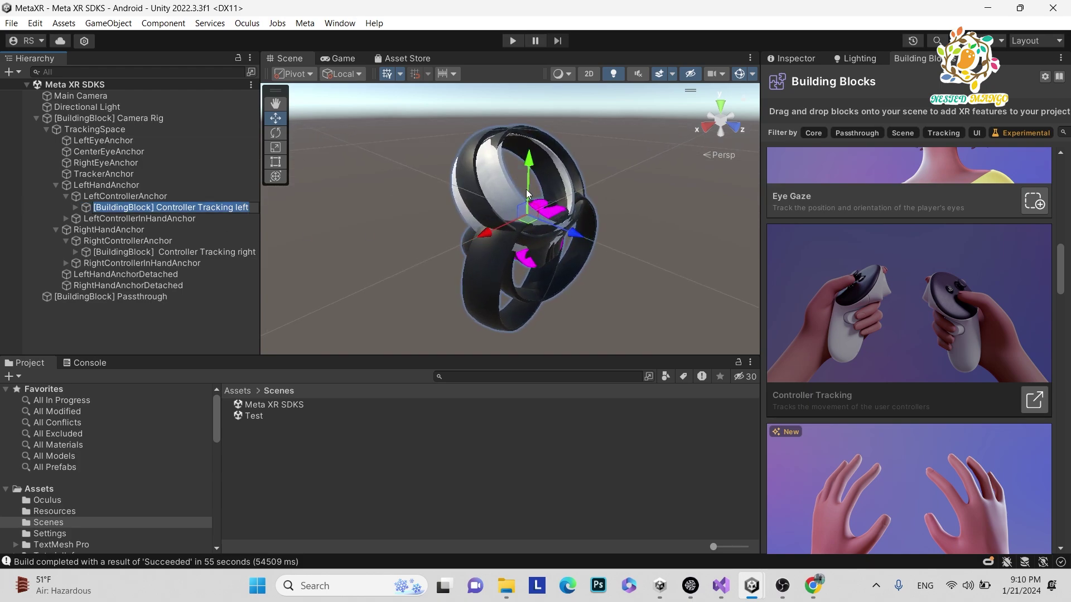
left_click(464, 305)
scroll(463, 305, "up", 5)
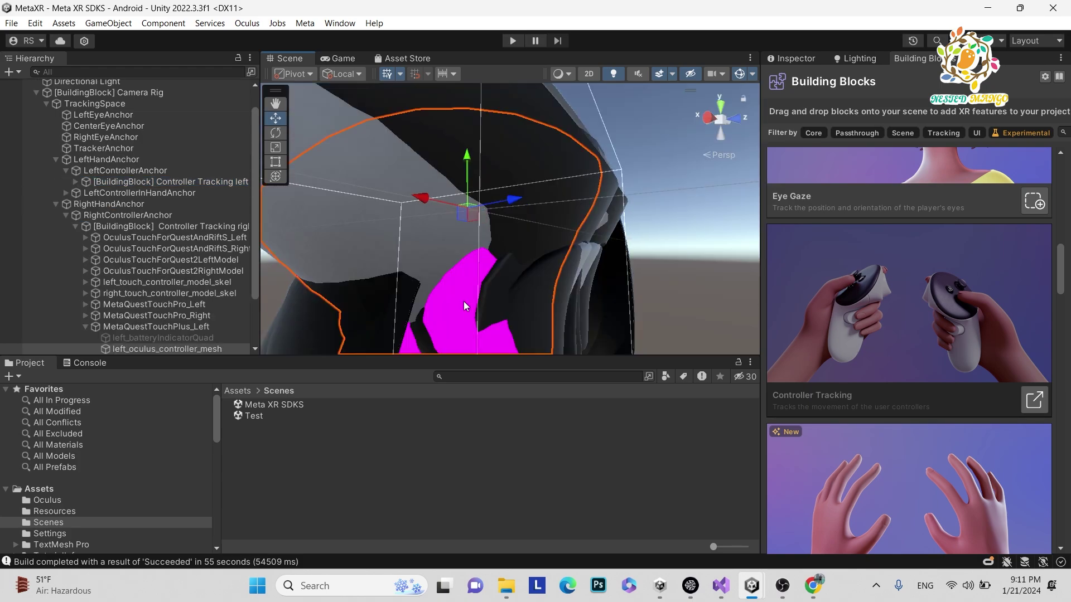
left_click(809, 59)
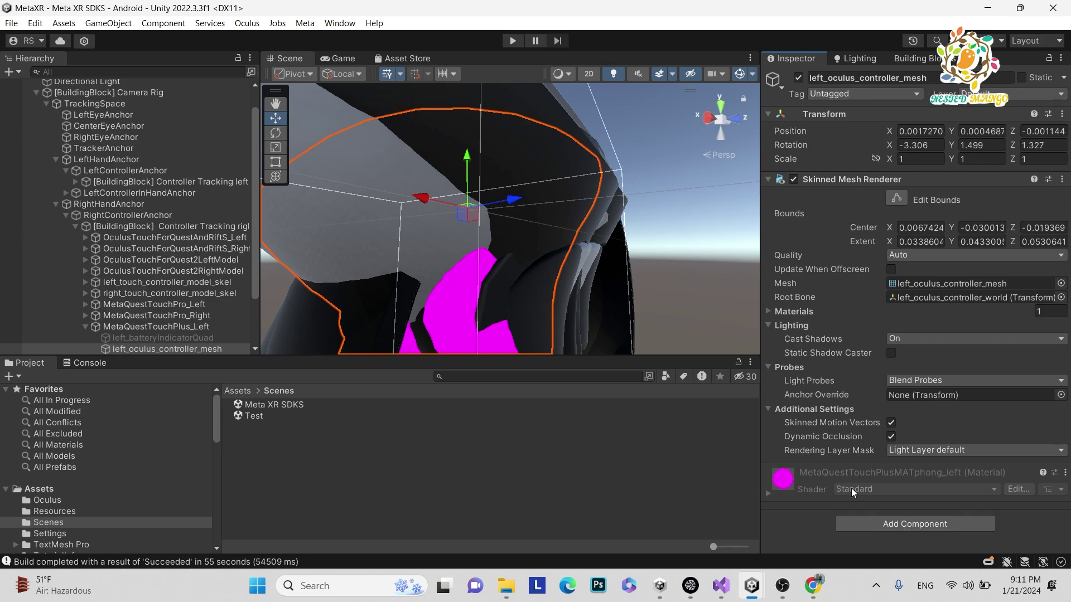
right_click(331, 511)
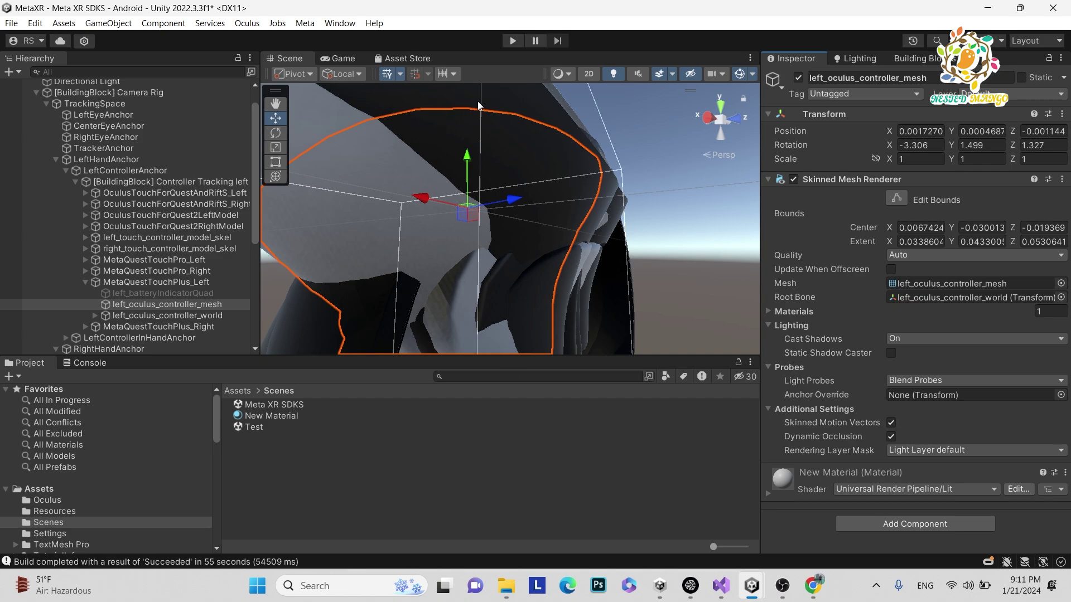
left_click_drag(423, 223, 557, 233, "alt")
left_click(545, 241)
scroll(558, 233, "down", 3)
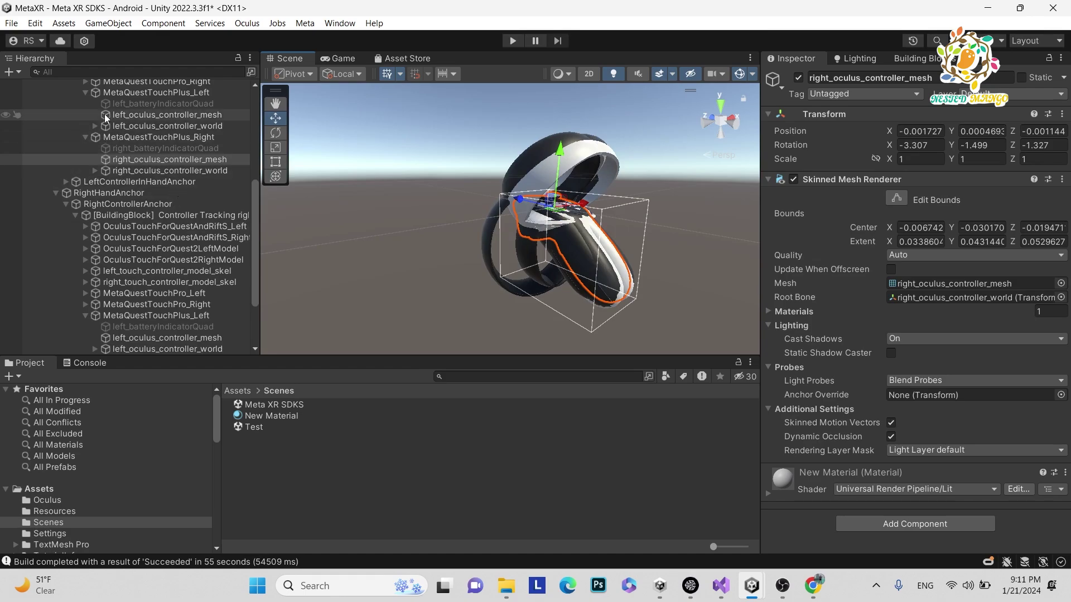
- Collapse the Camera Rig hierarchy and save the Meta XR SDKS scene
scroll(112, 106, "up", 10)
left_click(36, 119)
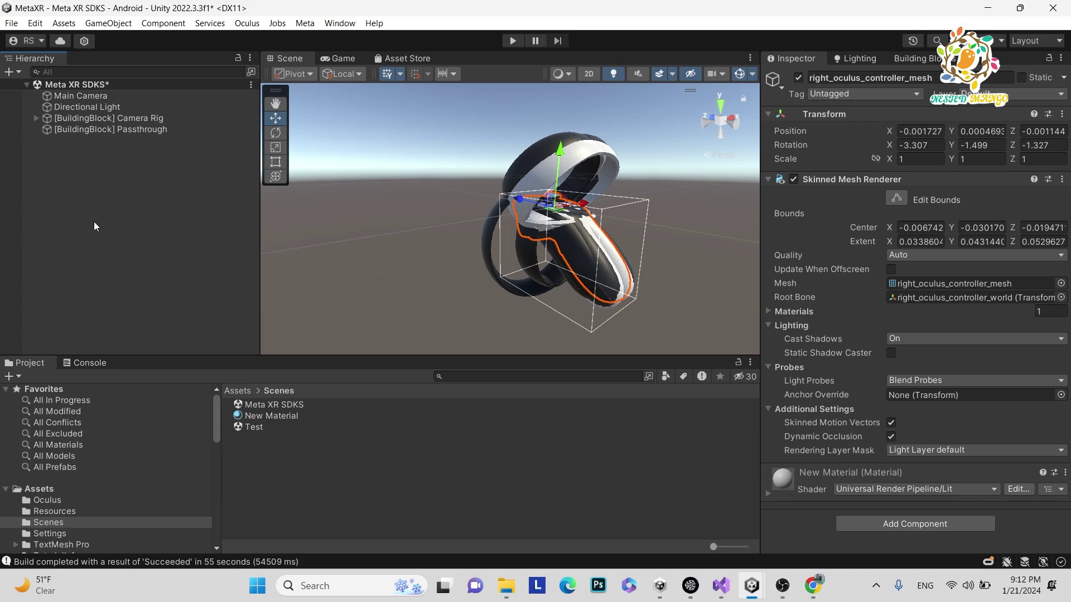
key("ctrl+s")
- Add the Grabbable Item building block to the scene from the Building Blocks collection
left_click(909, 58)
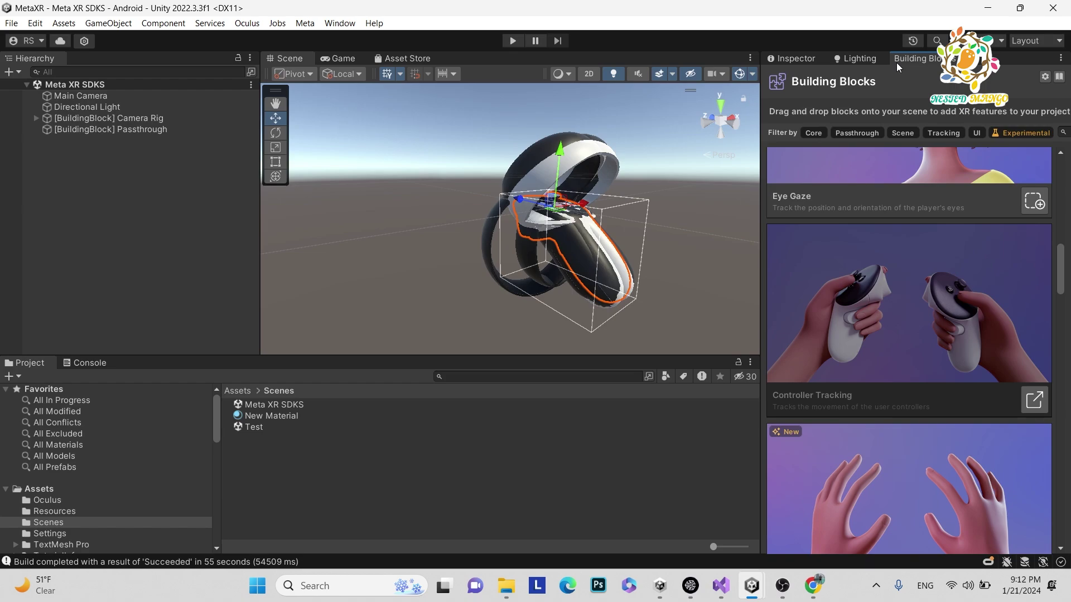
scroll(919, 318, "down", 4)
scroll(917, 327, "down", 10)
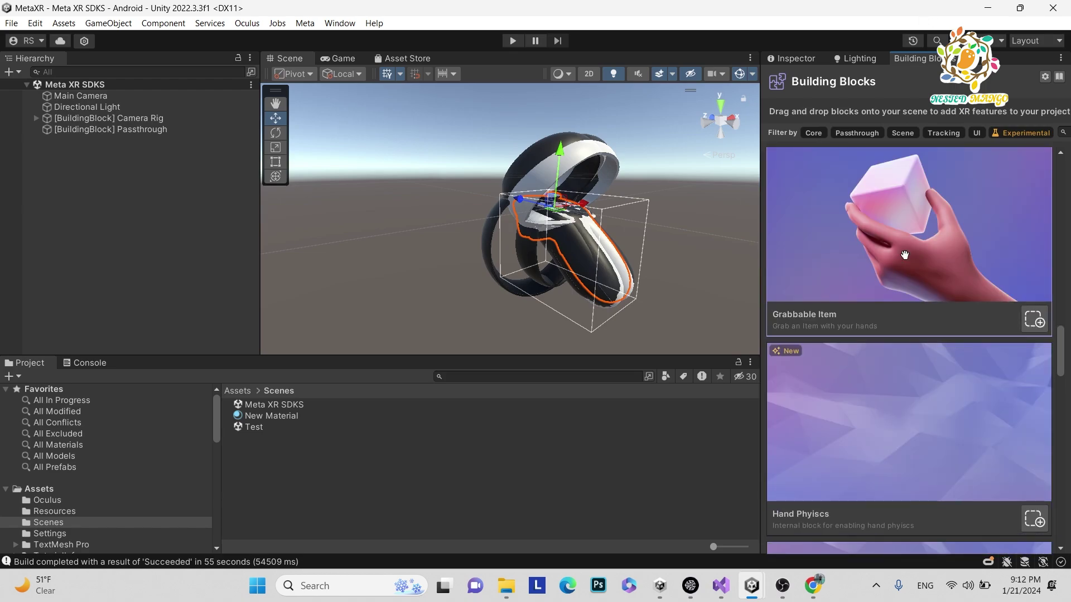
scroll(904, 406, "up", 2)
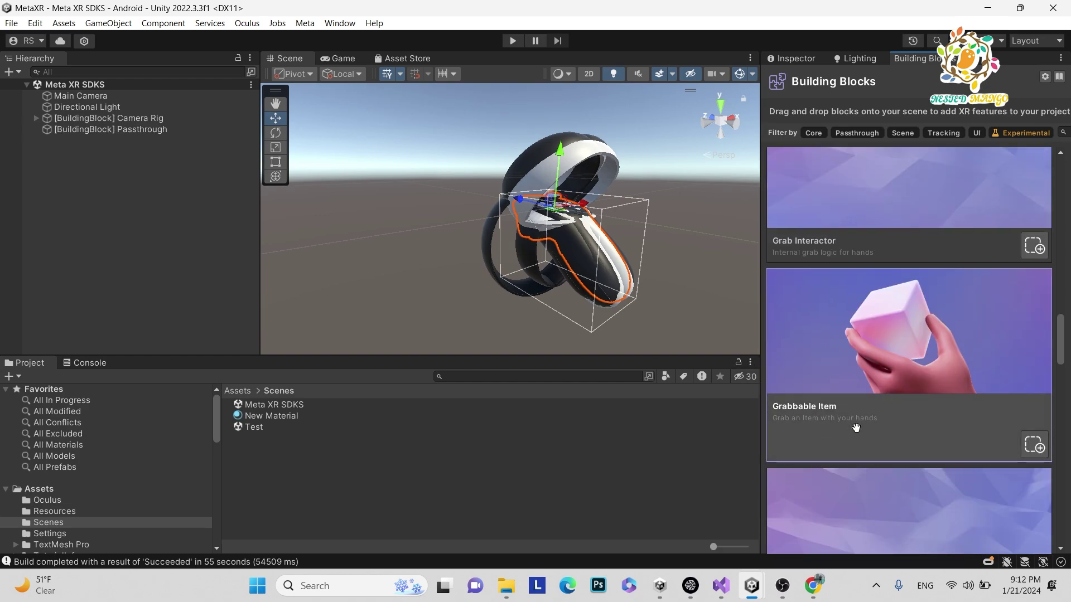
left_click(1033, 446)
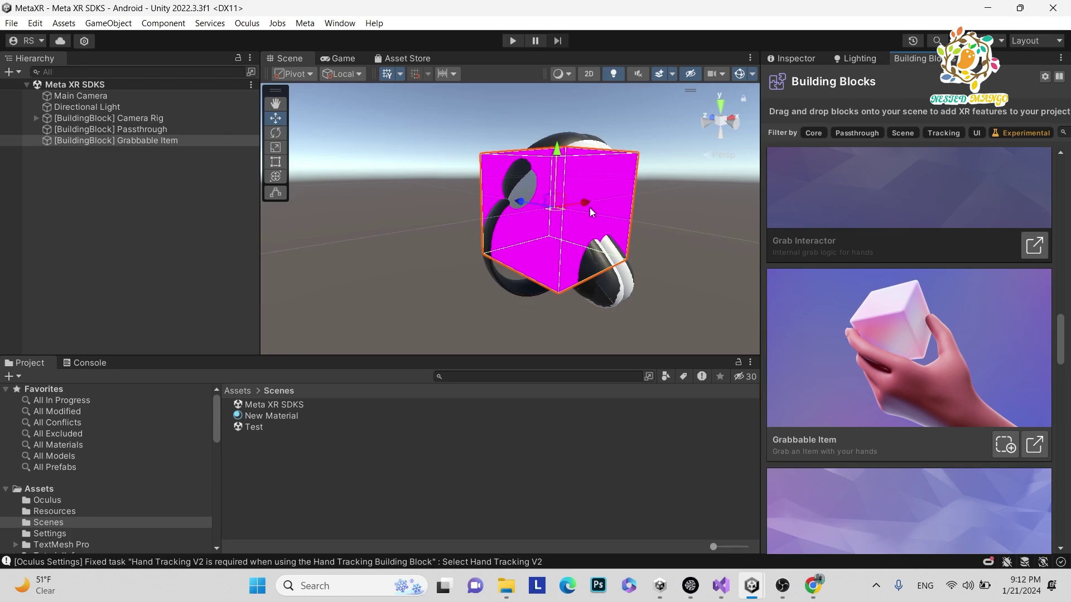
- Examine the Grabbable Item's building block dependencies, mesh renderer, Box Collider and Rigidbody settings
left_click_drag(590, 207, 491, 234, "alt")
left_click(789, 61)
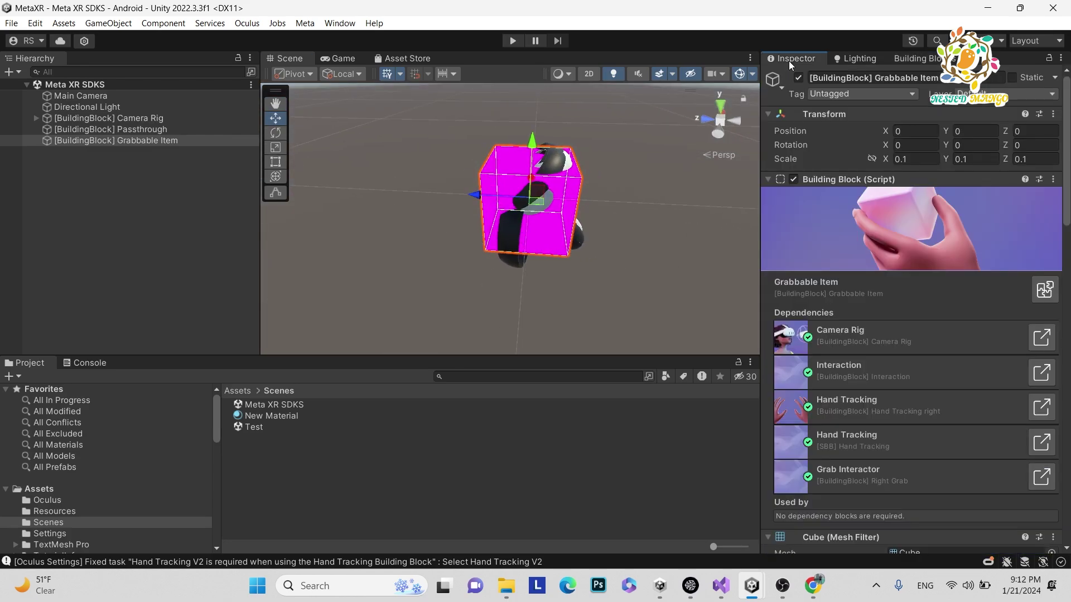
scroll(934, 325, "down", 5)
scroll(930, 312, "up", 3)
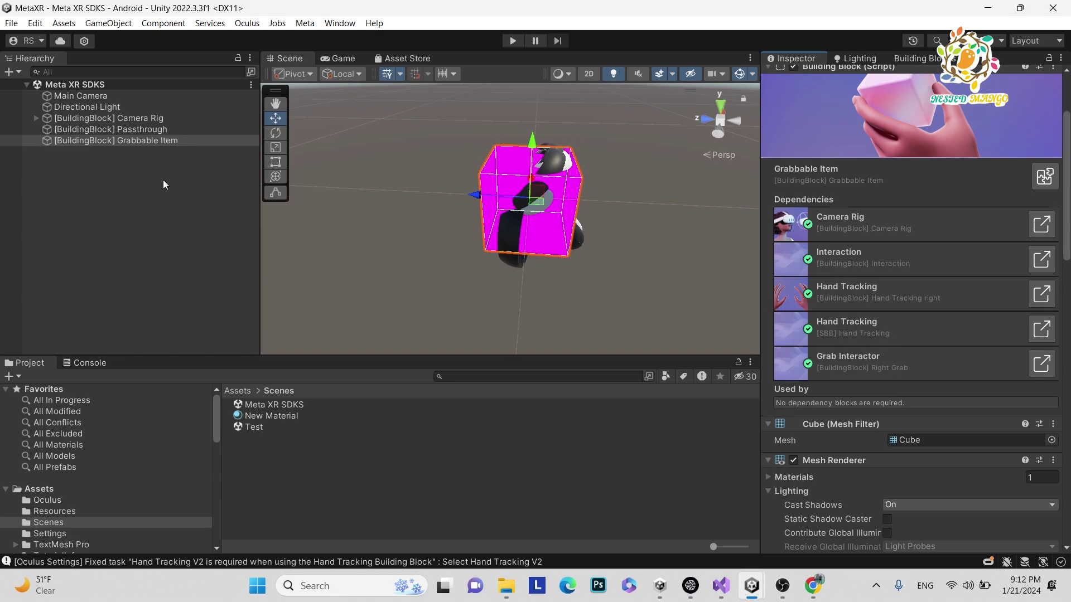
scroll(879, 193, "down", 3)
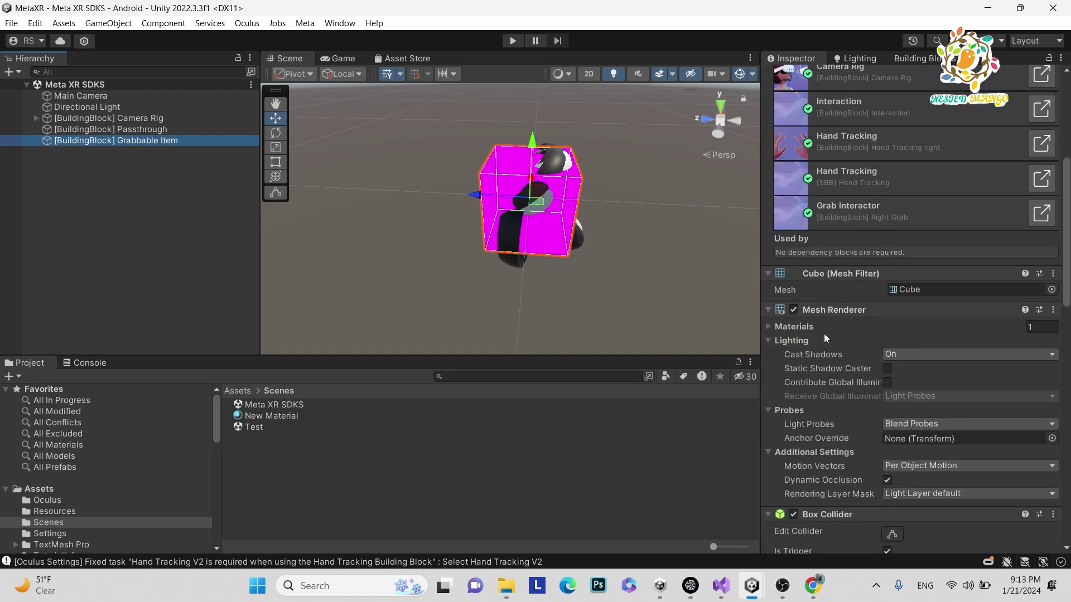
scroll(869, 285, "down", 4)
scroll(836, 323, "down", 2)
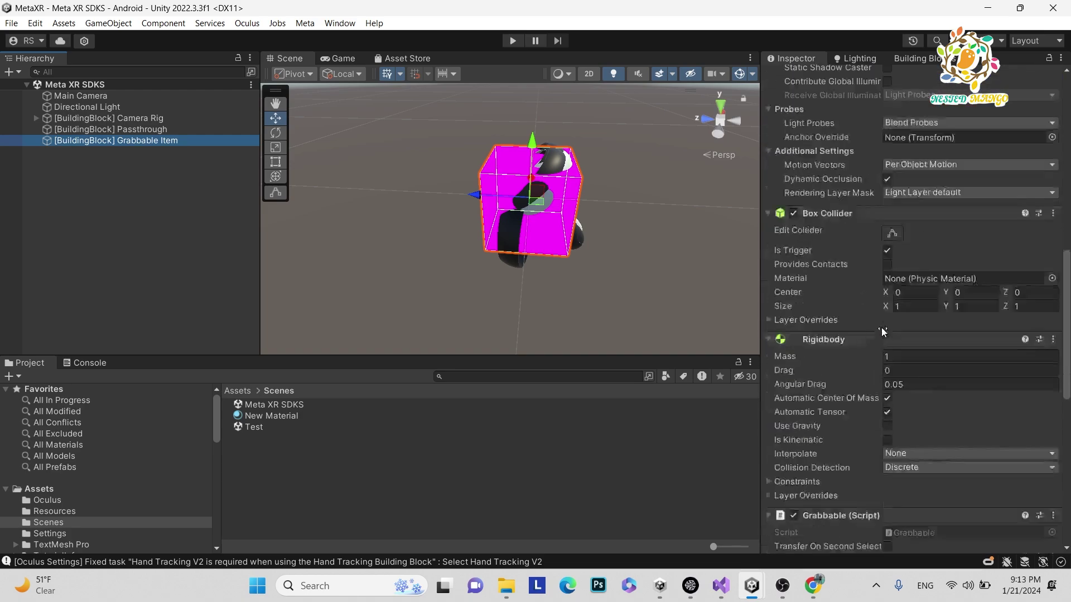
- Apply New Material from the Scenes folder to the magenta Grabbable Item cube
scroll(882, 331, "down", 7)
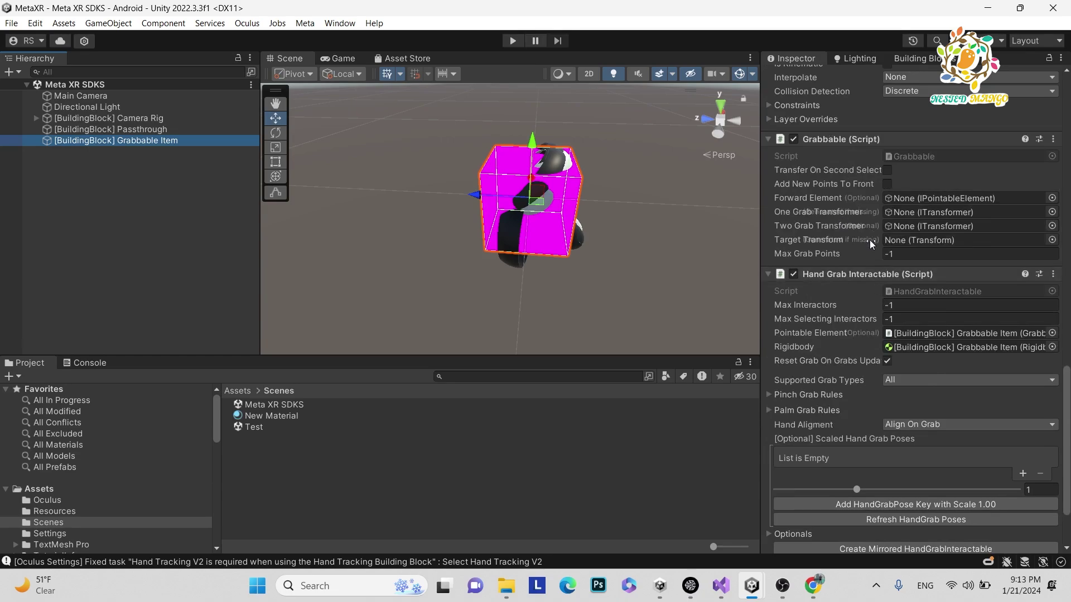
scroll(825, 280, "down", 1)
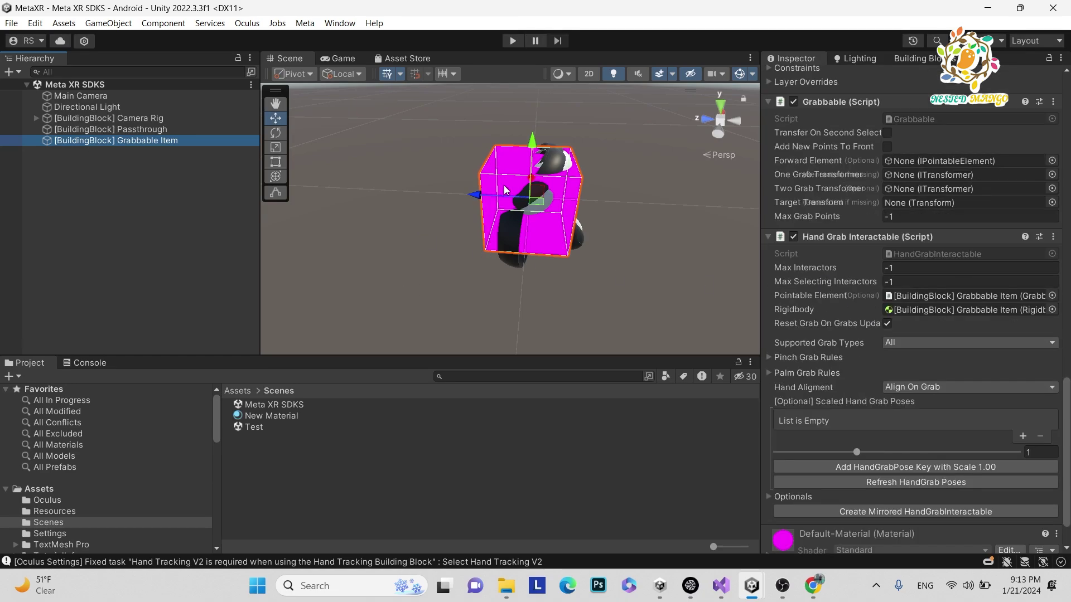
left_click_drag(271, 416, 842, 483)
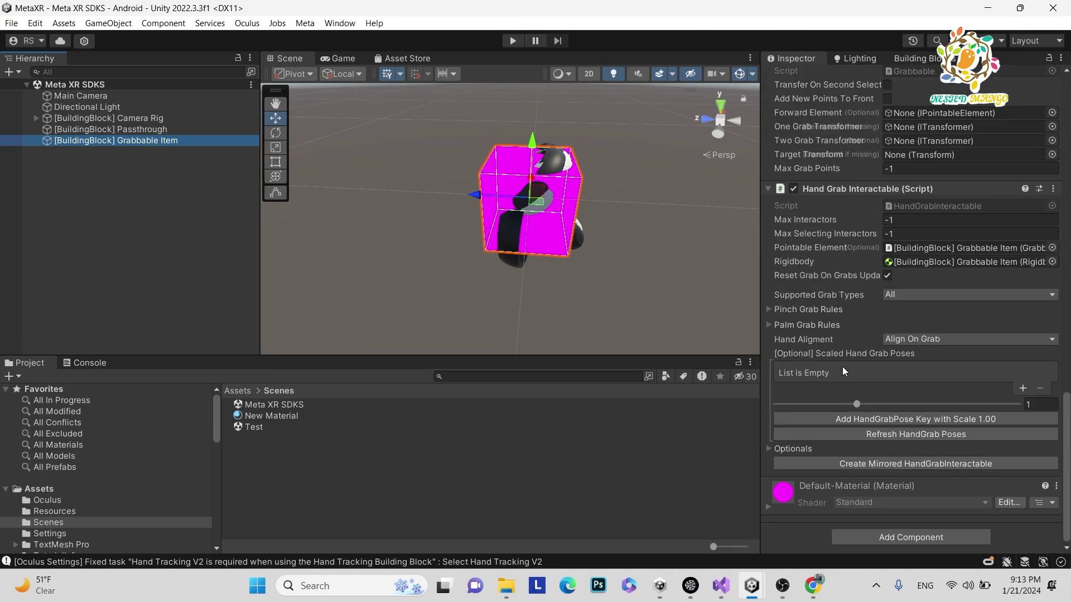
- Expand the Grabbable Item's Pinch Grab Rules and Palm Grab Rules and examine the settings for each finger
left_click(772, 320)
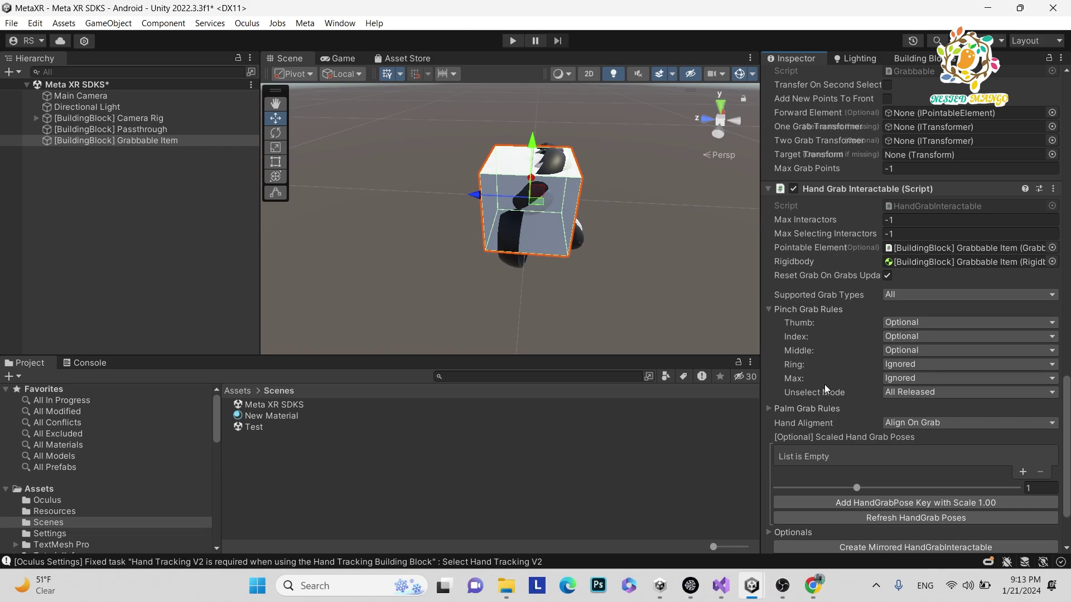
left_click(768, 409)
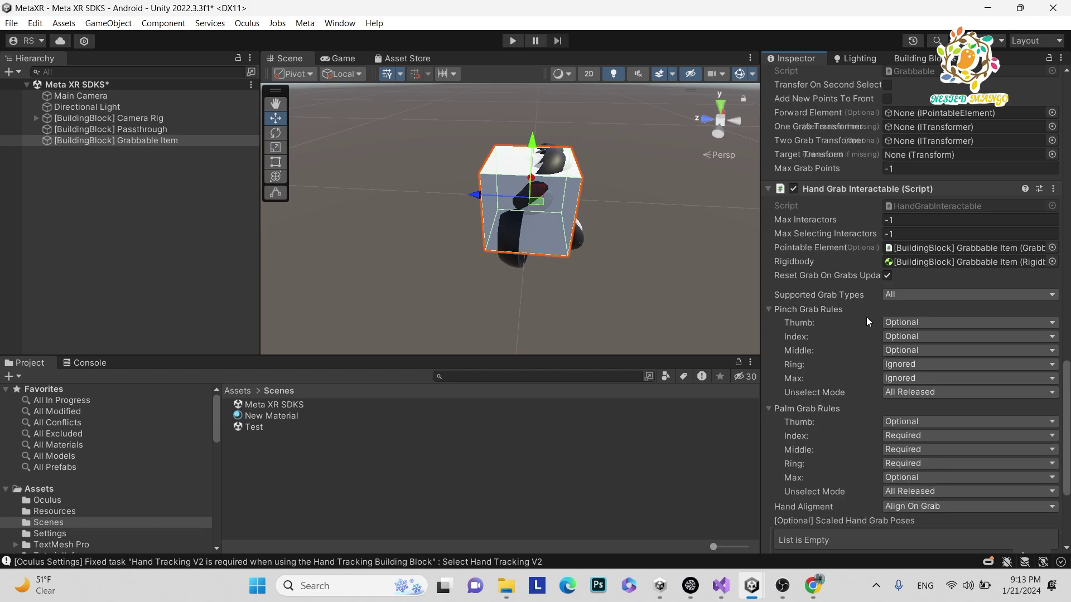
left_click(161, 142)
scroll(870, 218, "up", 3)
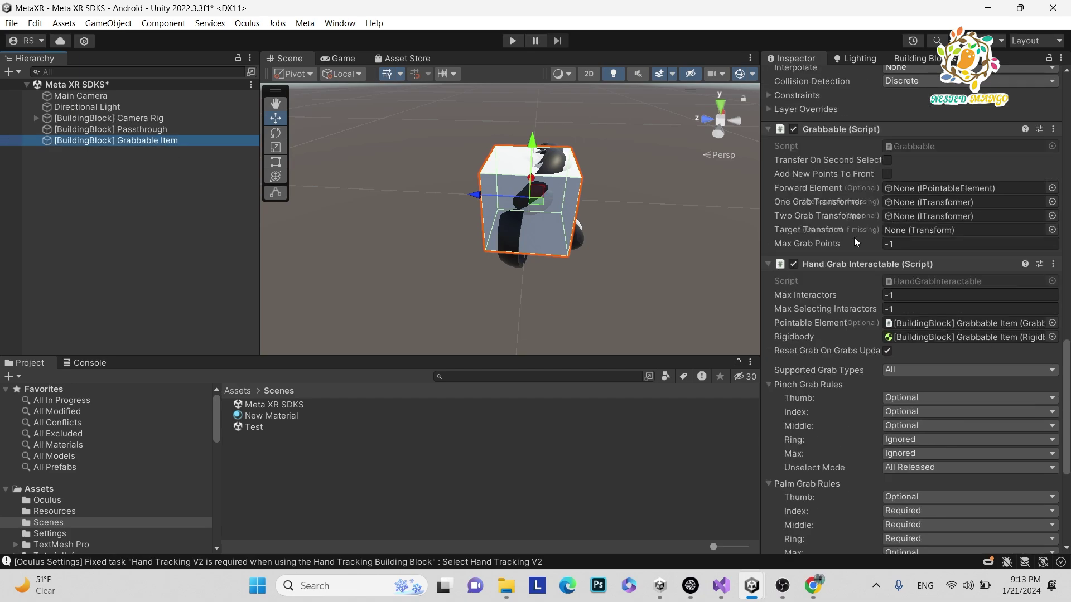
- Collapse the Grabbable Item's Hand Grab Interactable component, look over its remaining components and save the Meta XR SDKS scene
left_click(772, 262)
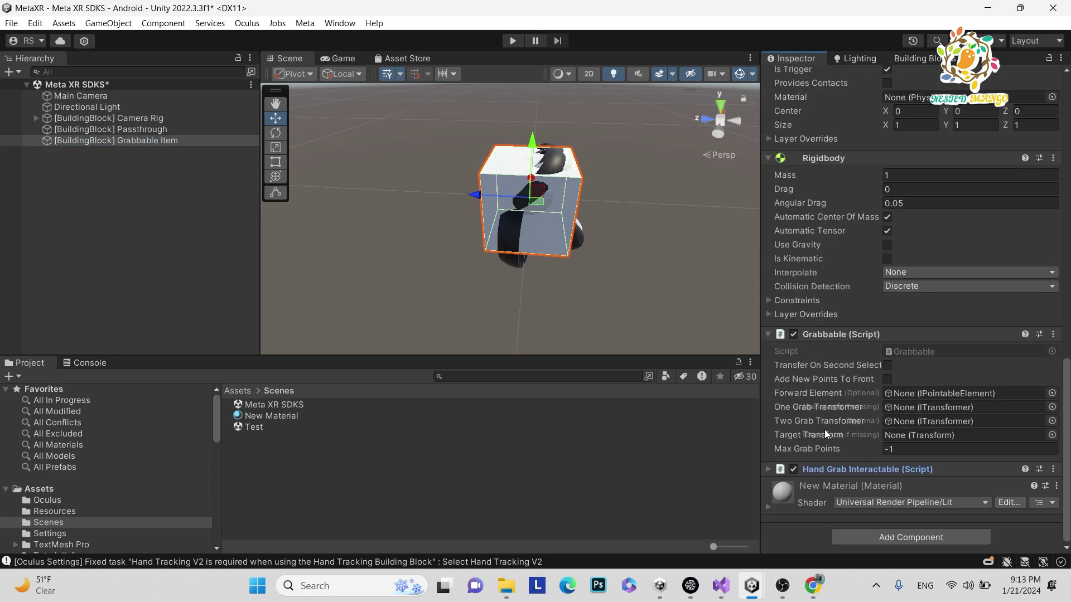
scroll(821, 217, "up", 5)
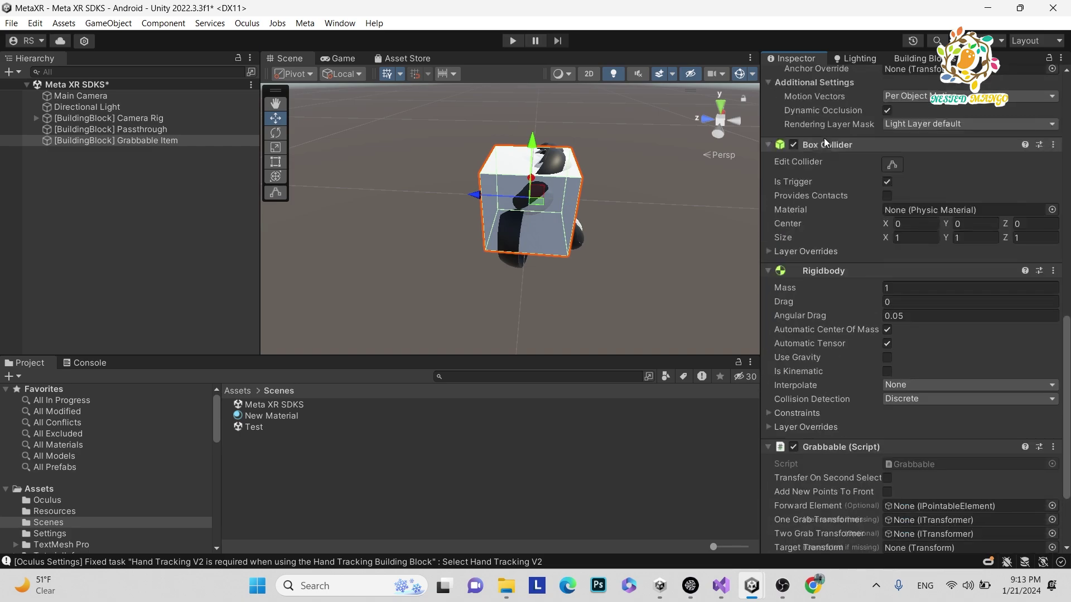
scroll(824, 139, "up", 12)
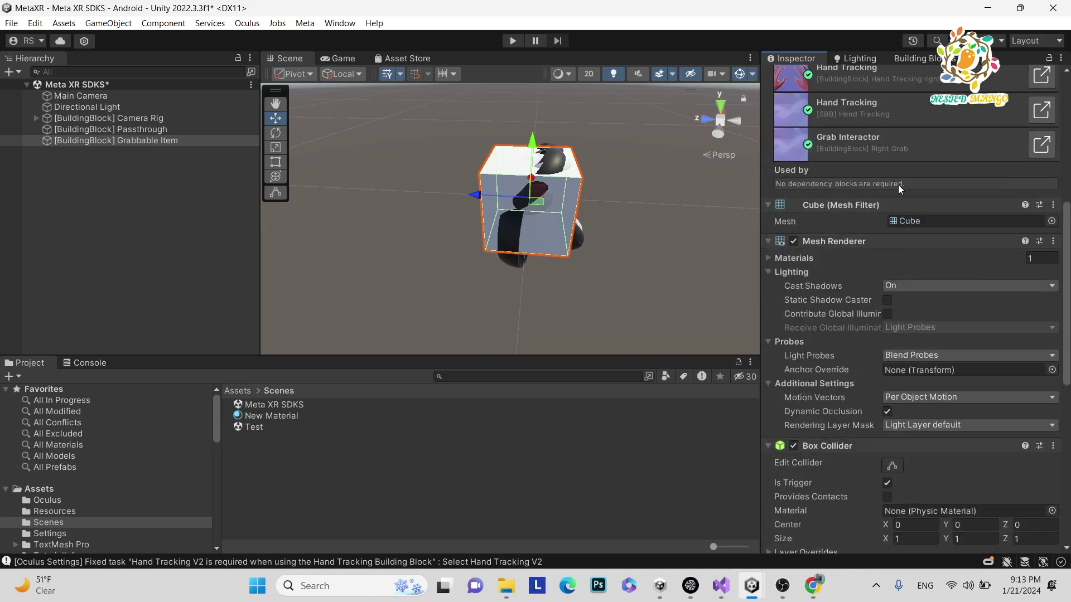
scroll(897, 185, "up", 3)
scroll(898, 186, "down", 6)
key("ctrl+s")
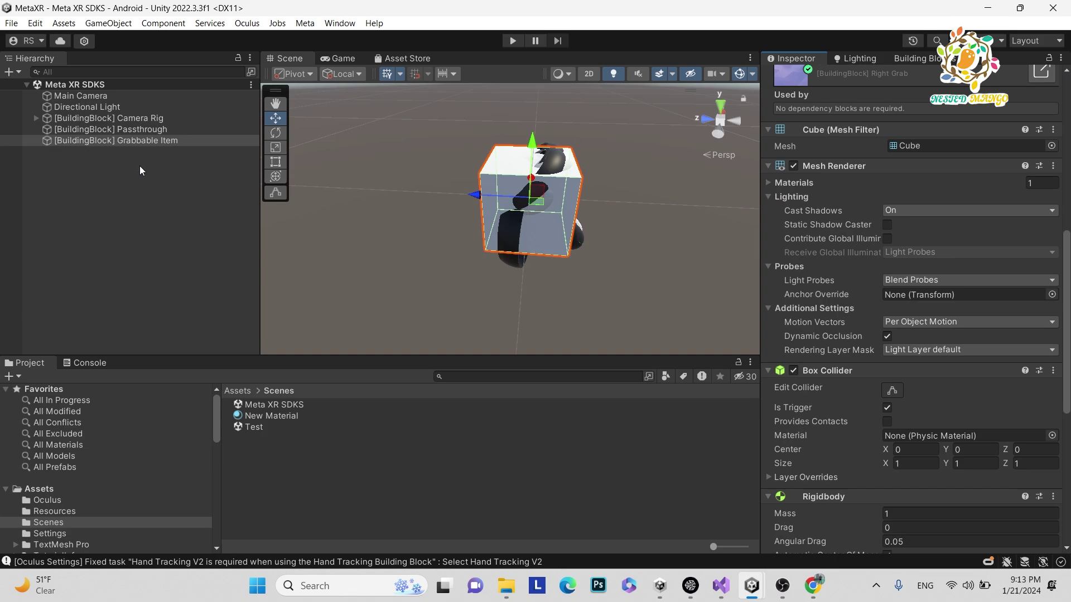
- Select the Passthrough block and examine its OVR Passthrough Layer settings
left_click(148, 130)
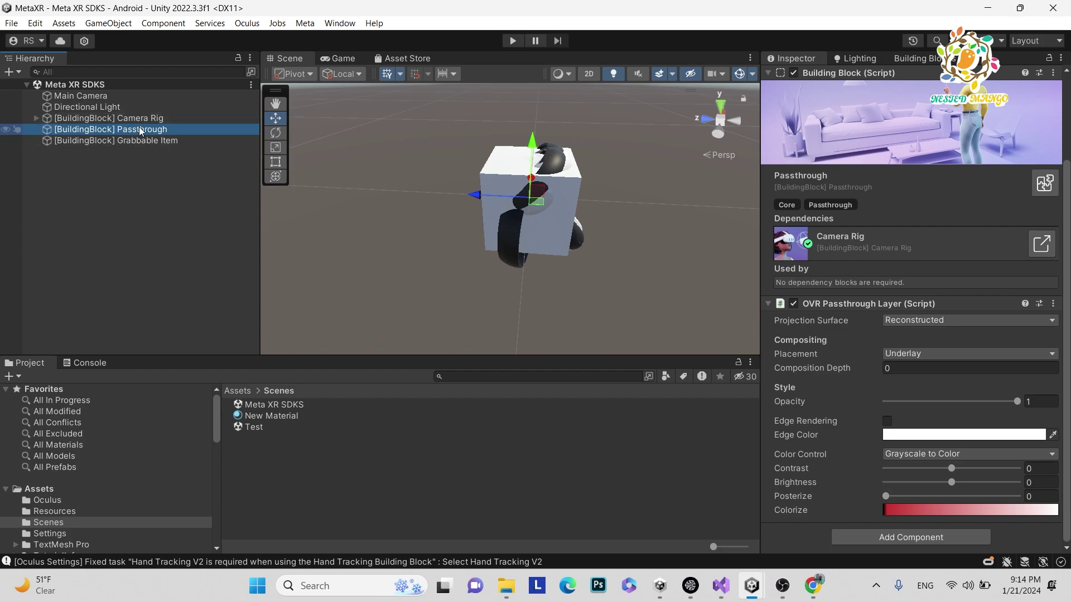
left_click(129, 215)
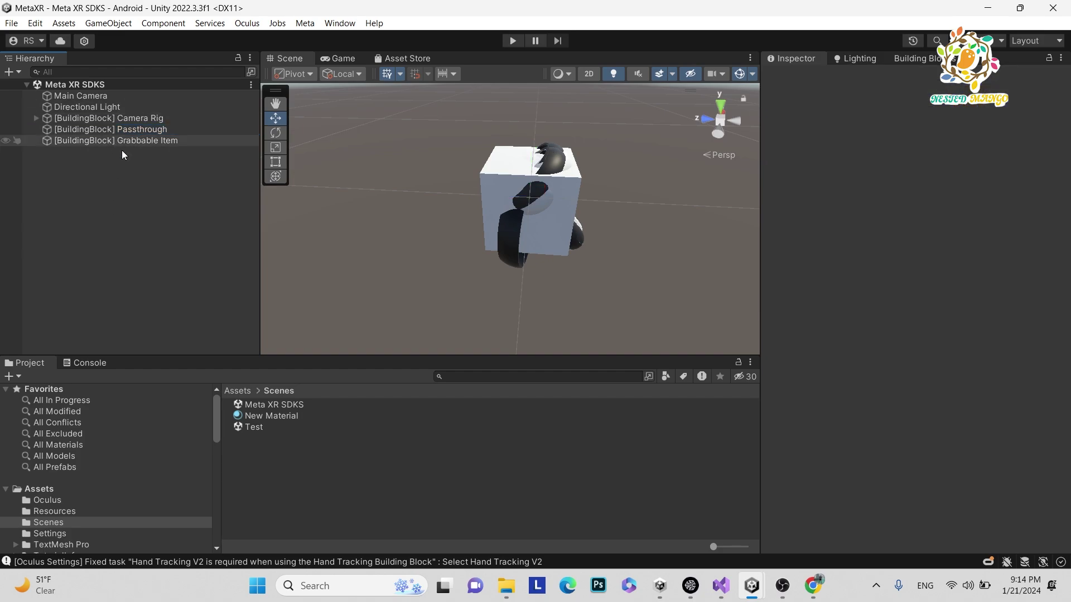
left_click(142, 129)
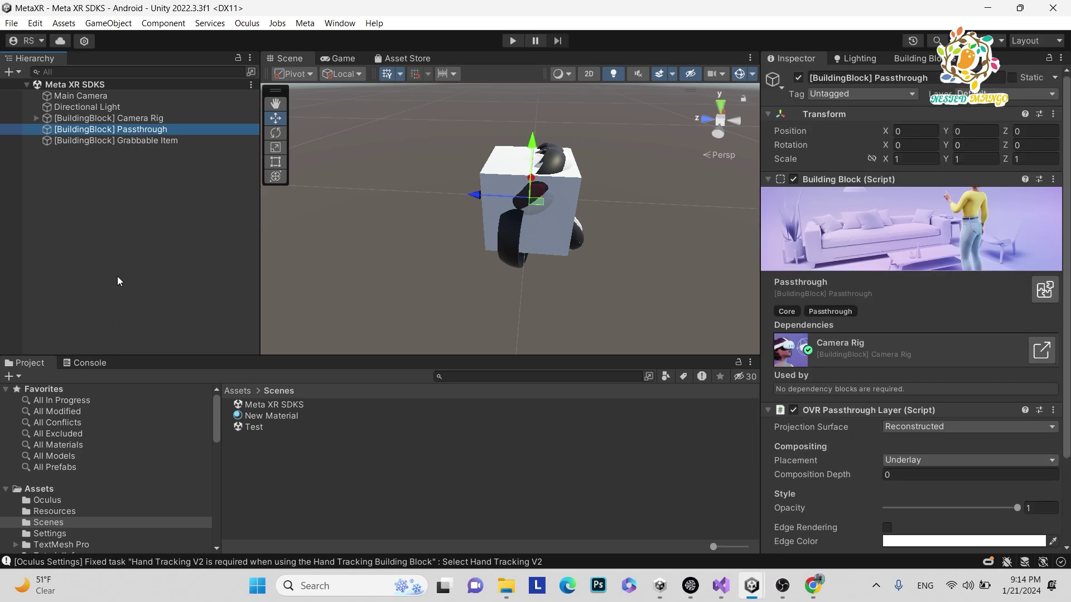
- Try creating an empty GameObject with an OVR Passthrough Layer component, and undo the last change
left_click(76, 210)
right_click(76, 209)
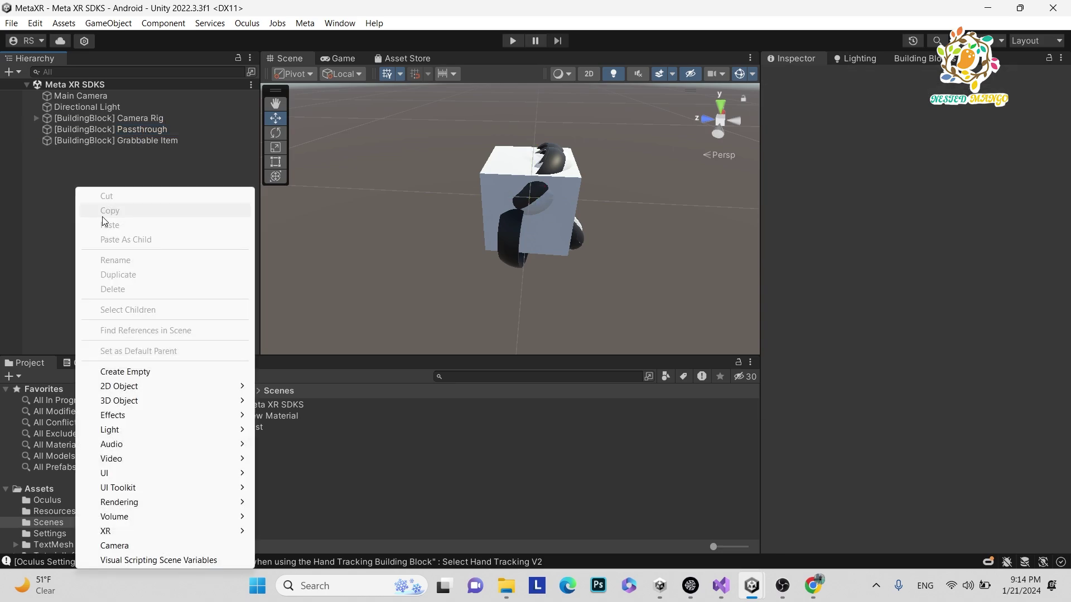
left_click(155, 371)
left_click(881, 186)
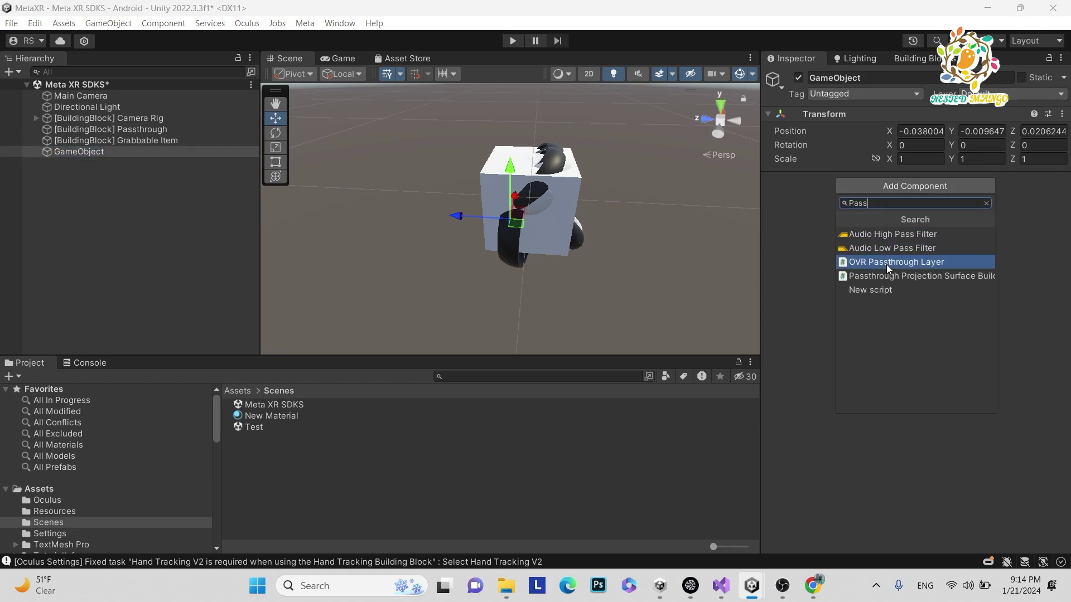
left_click(894, 261)
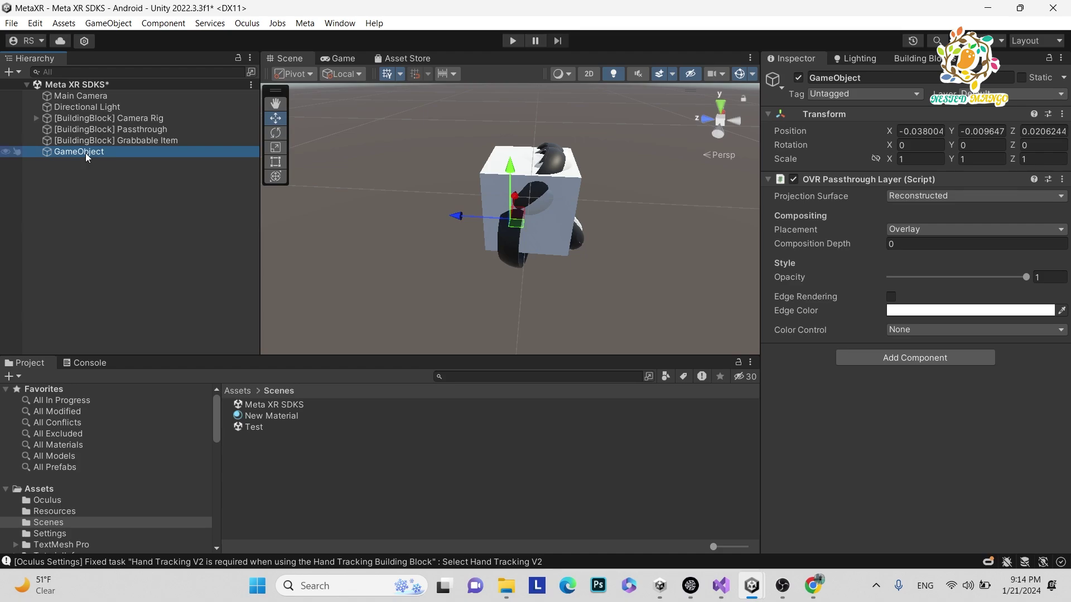
key("ctrl+z")
- Switch to the Unity-StarterSamples-main project and collapse SceneObjects and SceneSampler in the Passthrough scene's hierarchy
mouse_move(751, 585)
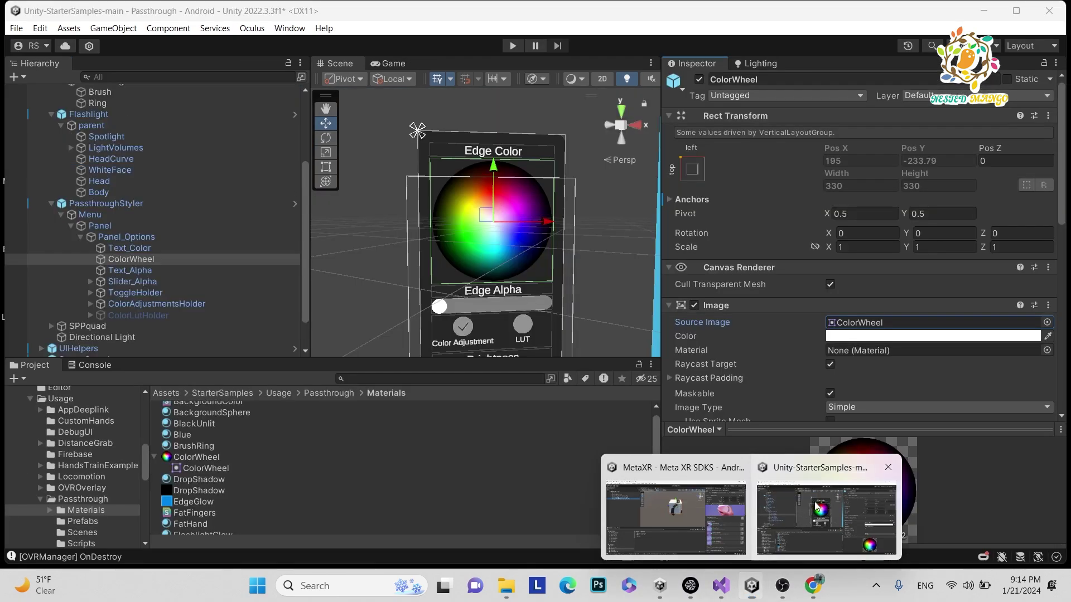
left_click(811, 497)
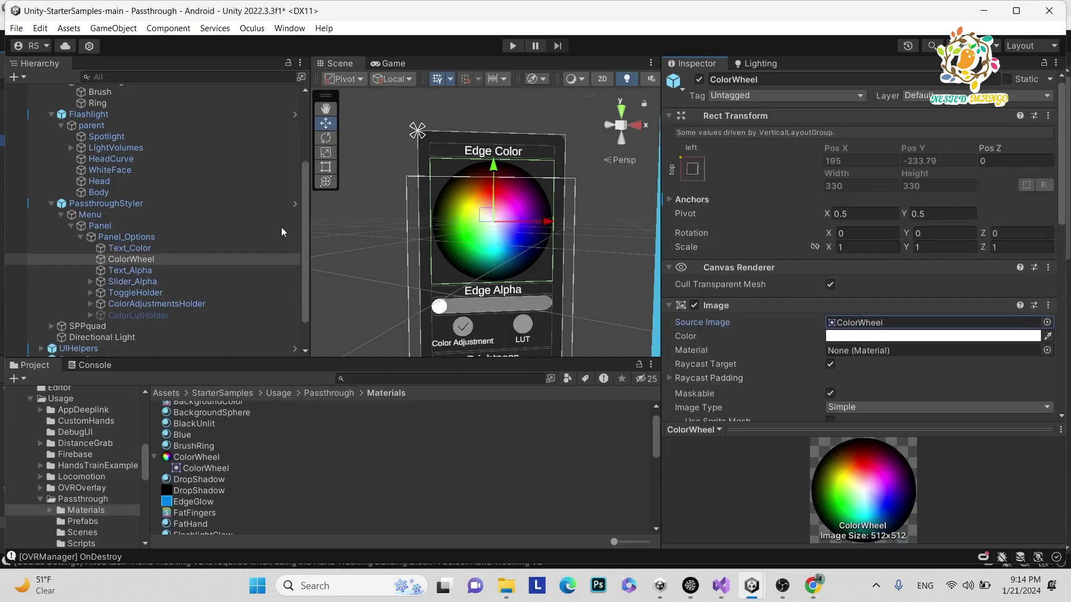
left_click(42, 135)
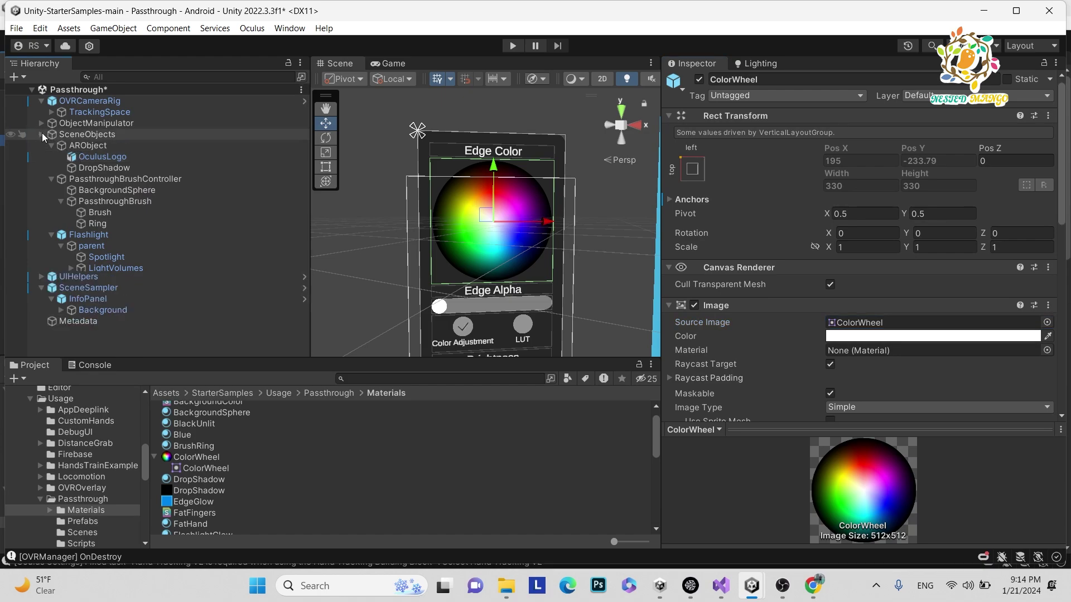
left_click(41, 156)
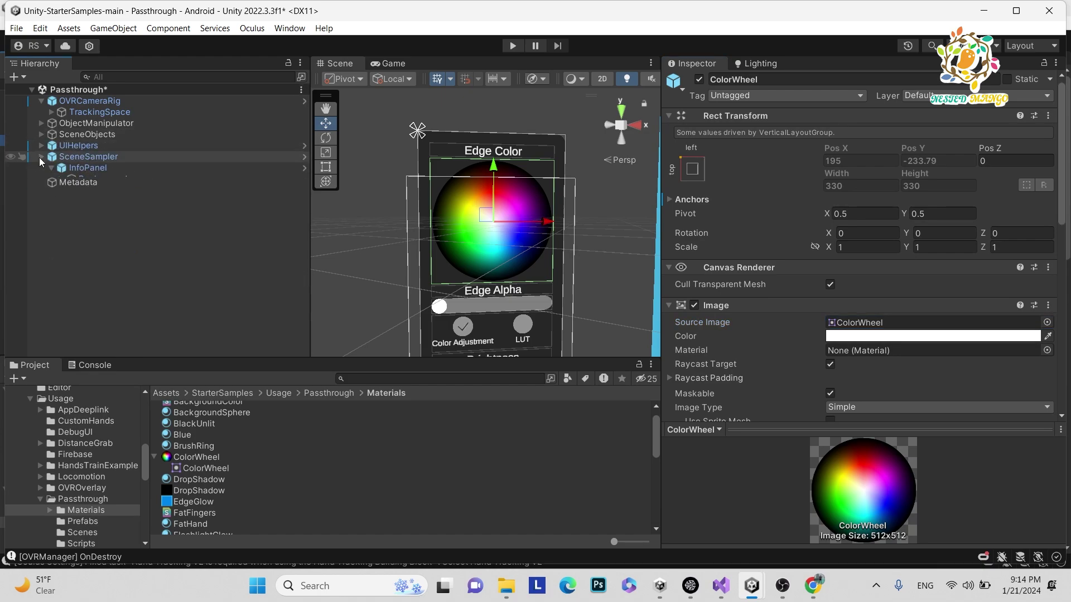
- Examine the Passthrough sample scene around the edge color styling panel, the object info panel and the Oculus logo
scroll(466, 128, "down", 8)
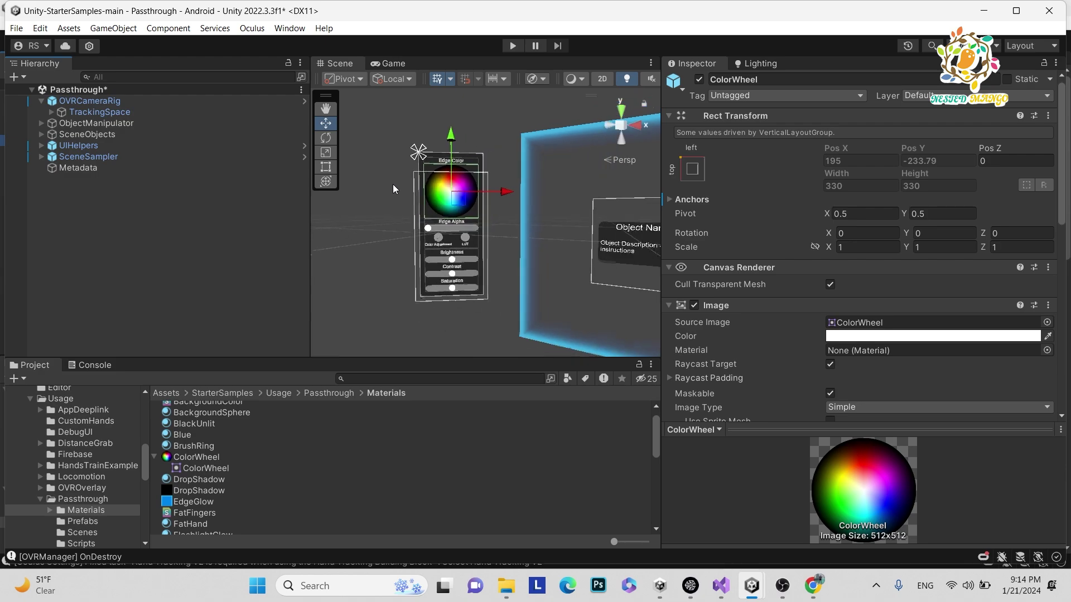
scroll(396, 169, "up", 8)
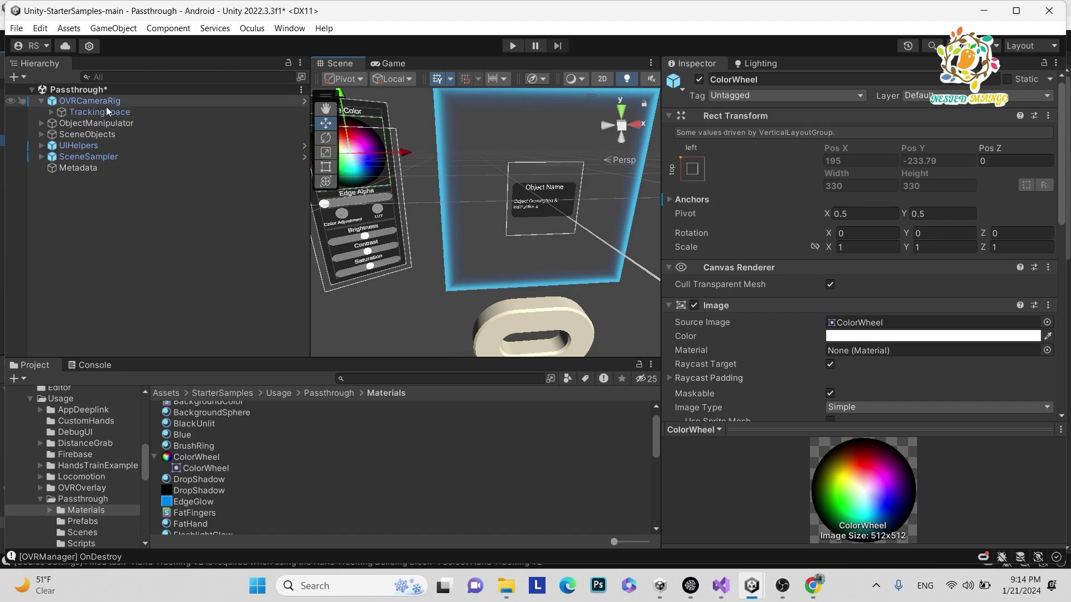
scroll(454, 182, "down", 2)
right_click_drag(454, 181, 568, 196)
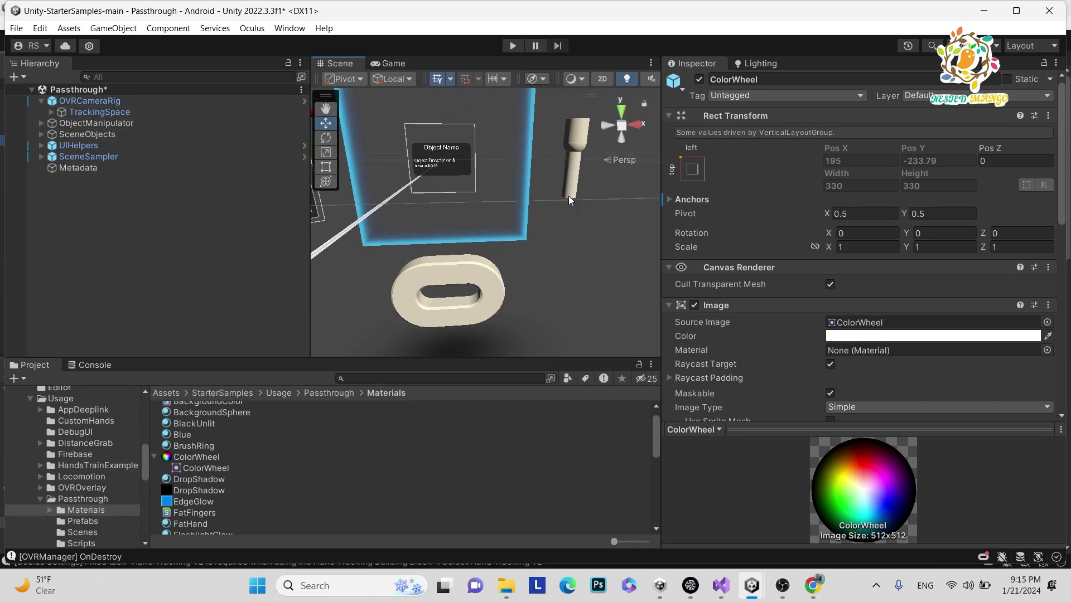
mouse_move(531, 159)
right_mouse_down()
mouse_move(574, 163)
mouse_move(614, 146)
mouse_move(470, 198)
mouse_move(456, 173)
mouse_move(678, 173)
mouse_move(525, 152)
right_mouse_up()
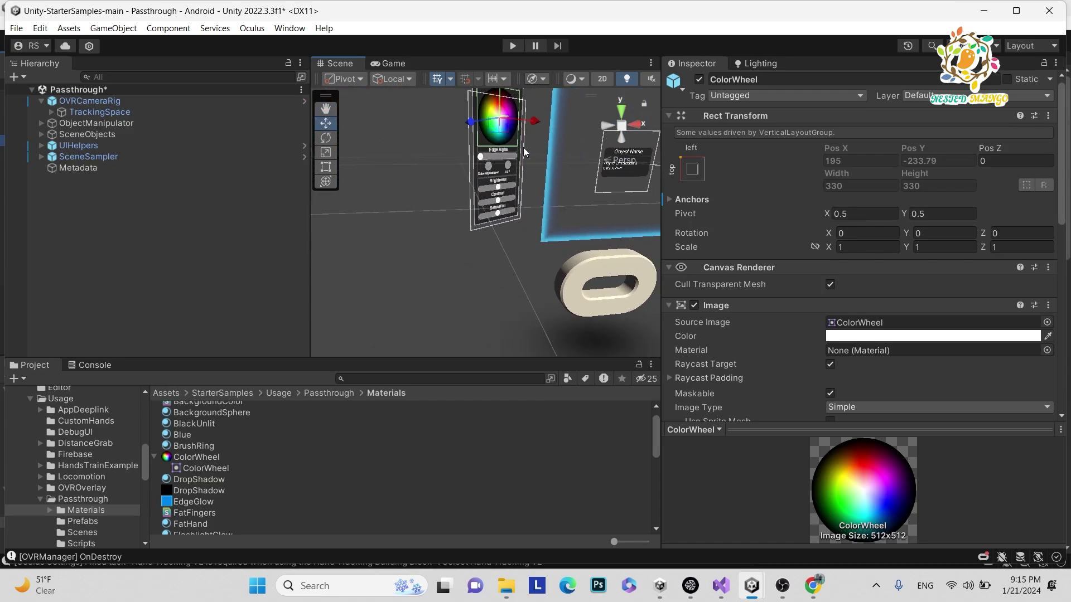
- Examine the components of OVRCameraRig and ObjectManipulator, including the Object Manipulator script's references
left_click(89, 101)
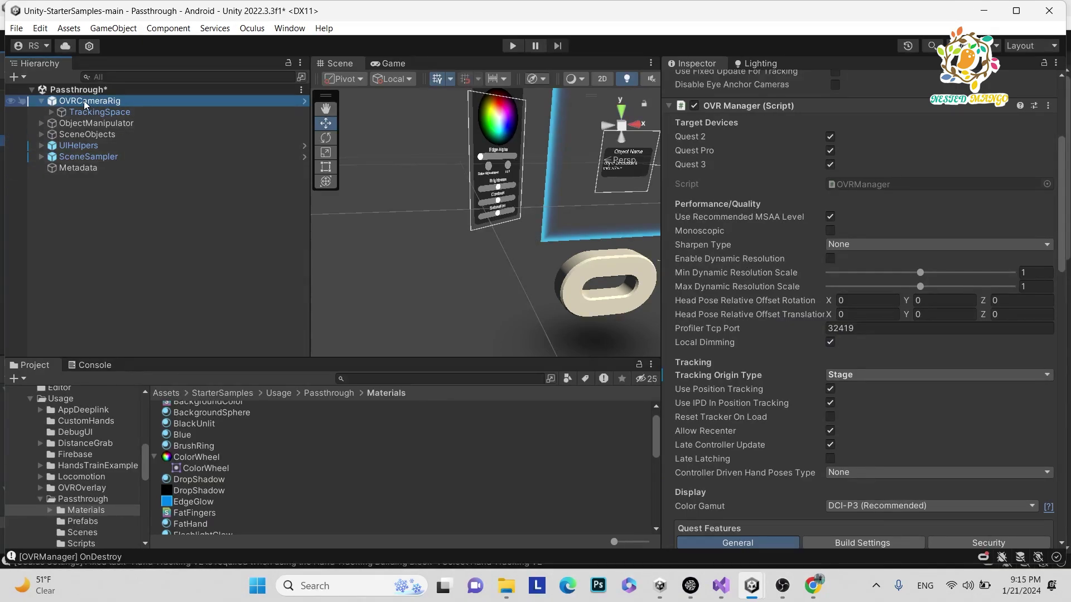
left_click(96, 123)
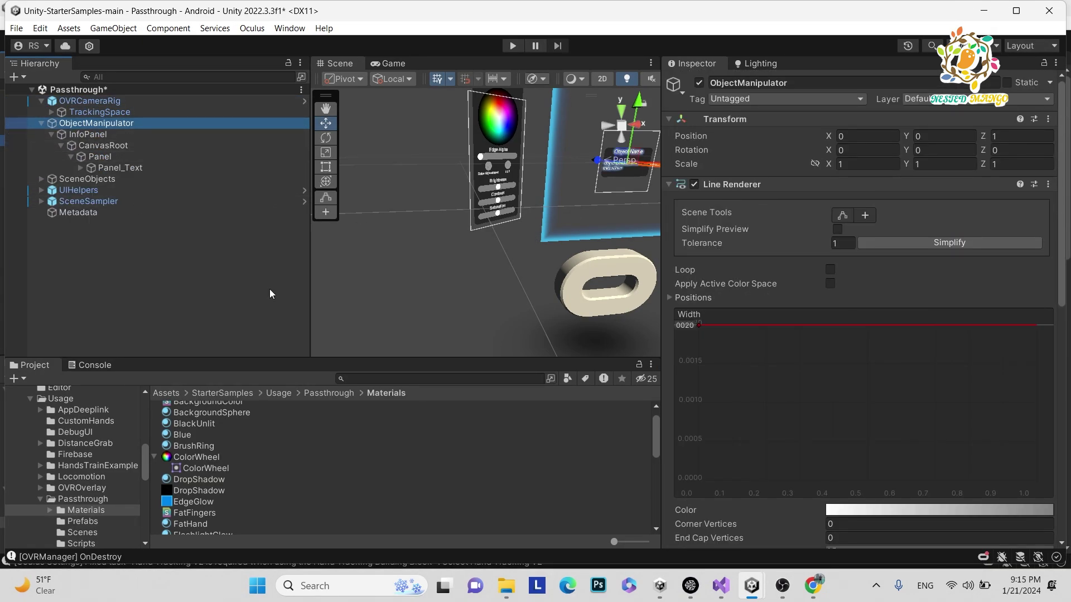
scroll(749, 326, "down", 12)
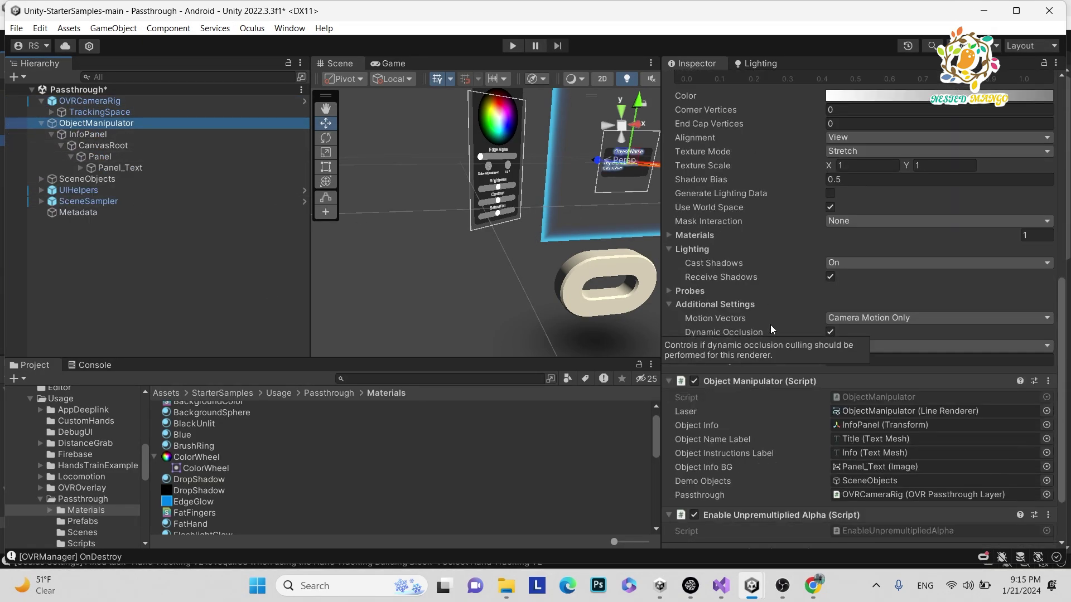
- Trace the Passthrough reference of ObjectManipulator's Object Manipulator script to its source object in the hierarchy
scroll(858, 390, "down", 3)
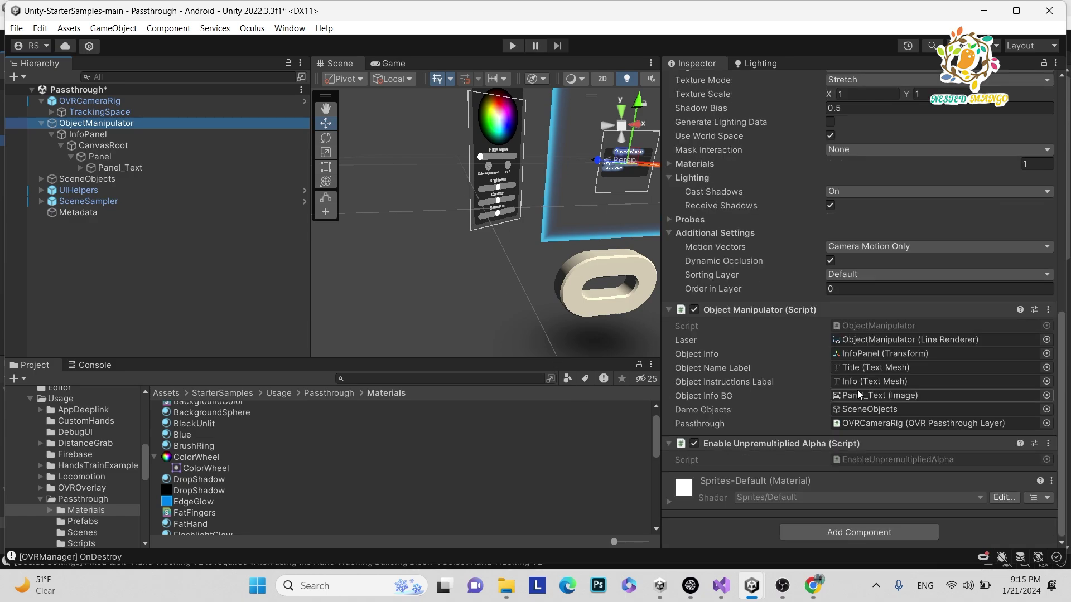
left_click(846, 427)
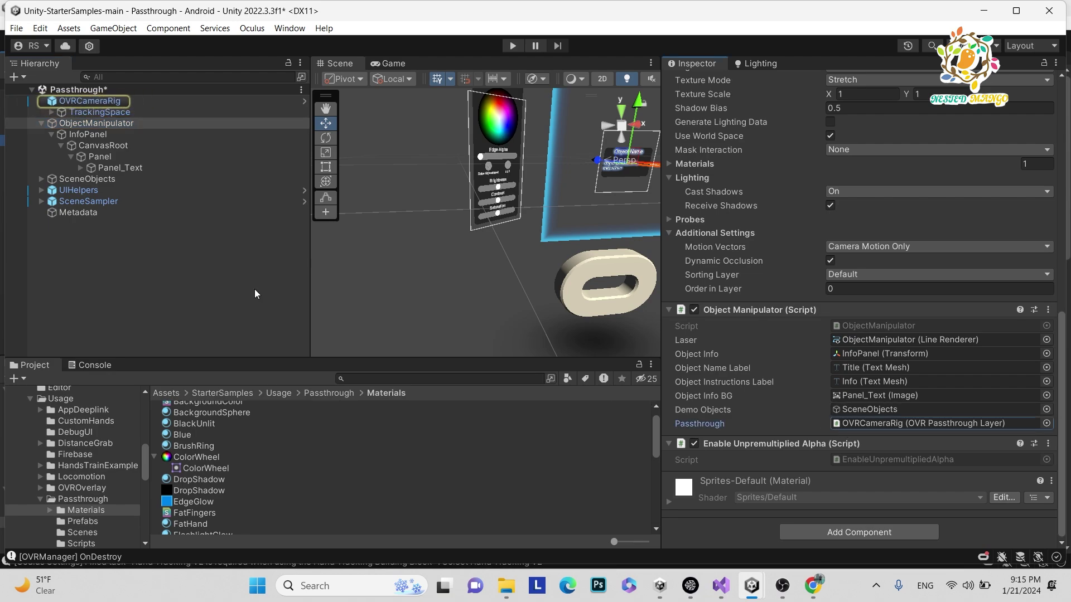
right_click_drag(558, 156, 641, 146)
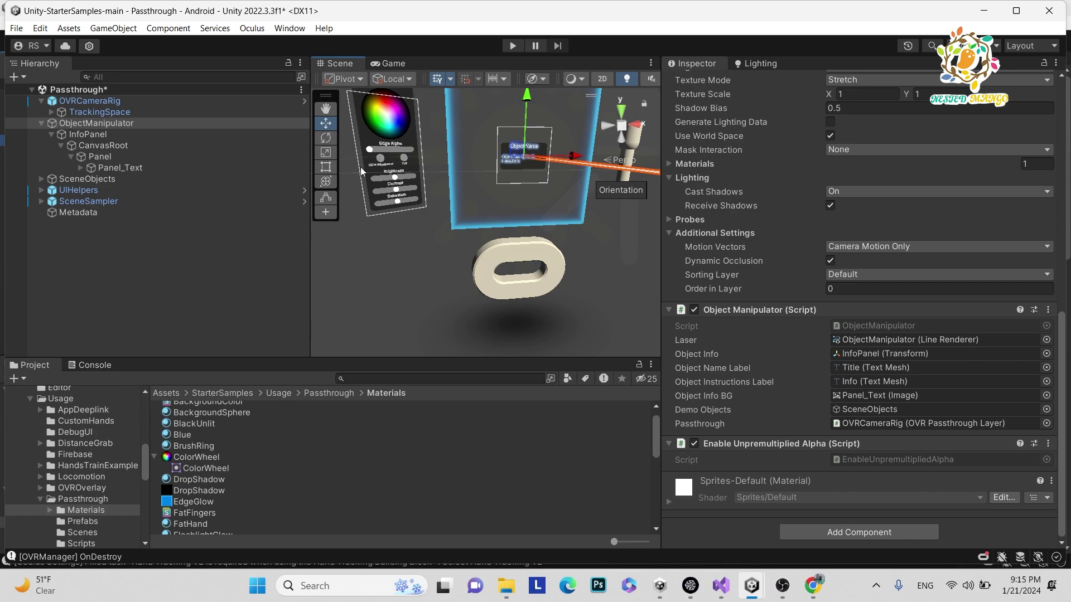
- Toggle SceneObjects off and on to see what it contains, and expand it in the hierarchy
left_click(75, 183)
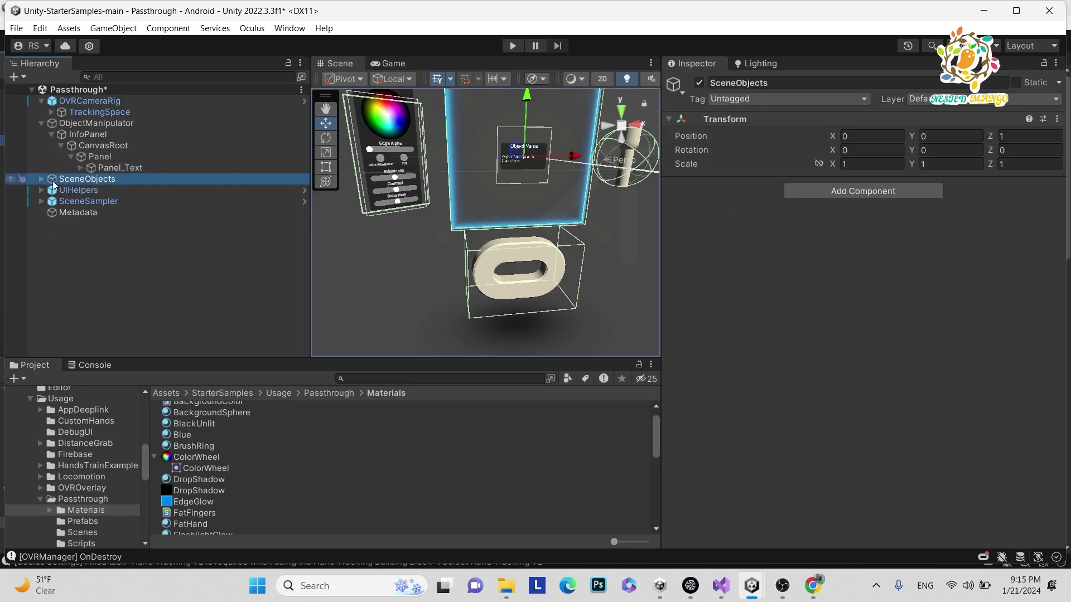
left_click(705, 92)
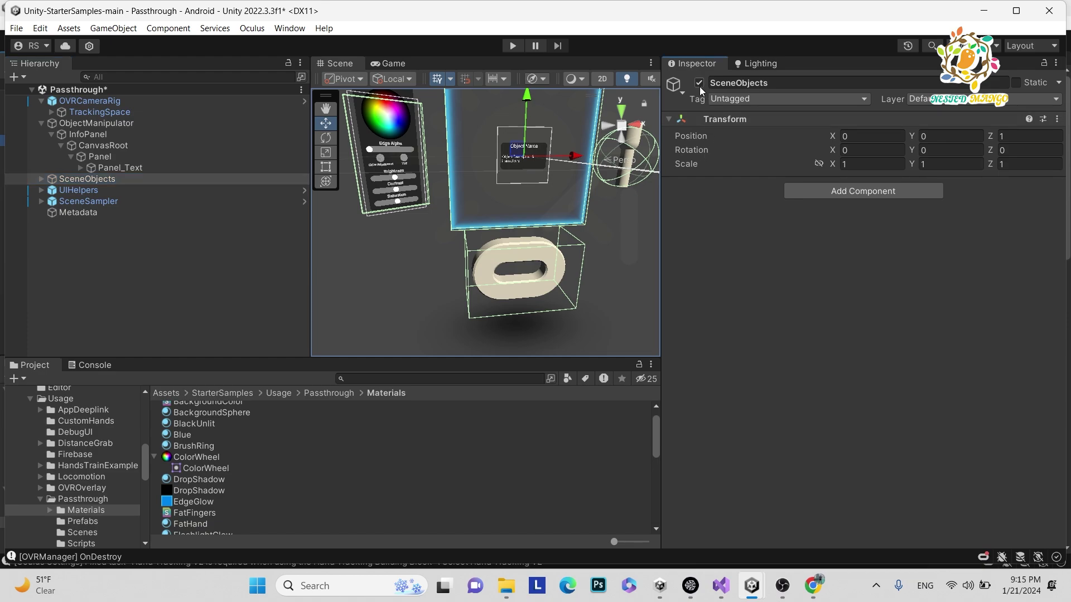
left_click(699, 83)
left_click(699, 82)
left_click(42, 179)
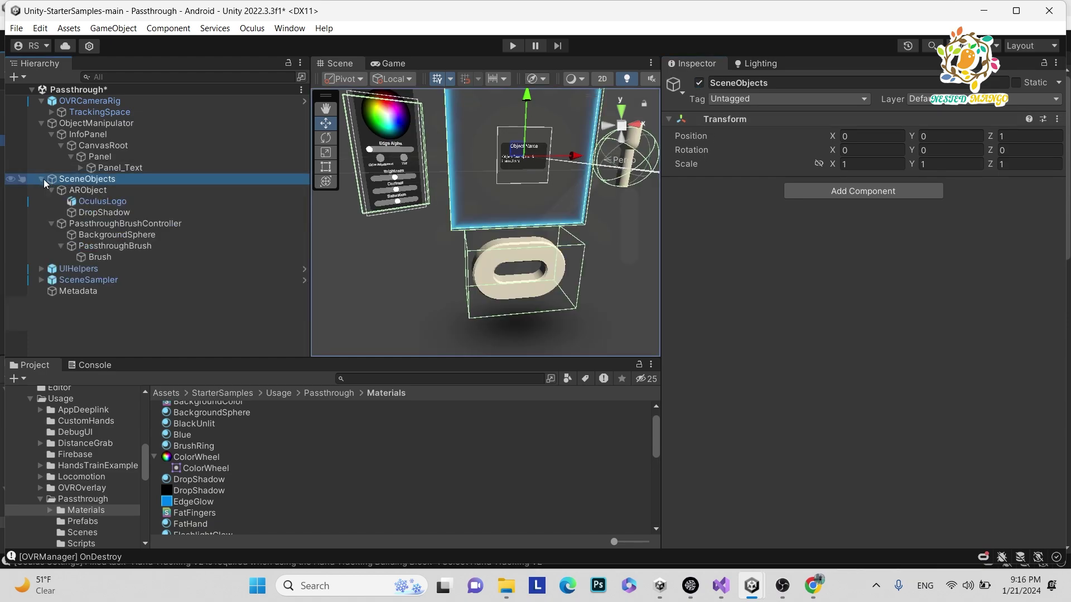
- Examine the OculusLogo mesh and its parent ARObject's Grab Object and Augmented Object scripts, collapsing ARObject in the hierarchy
left_click(90, 193)
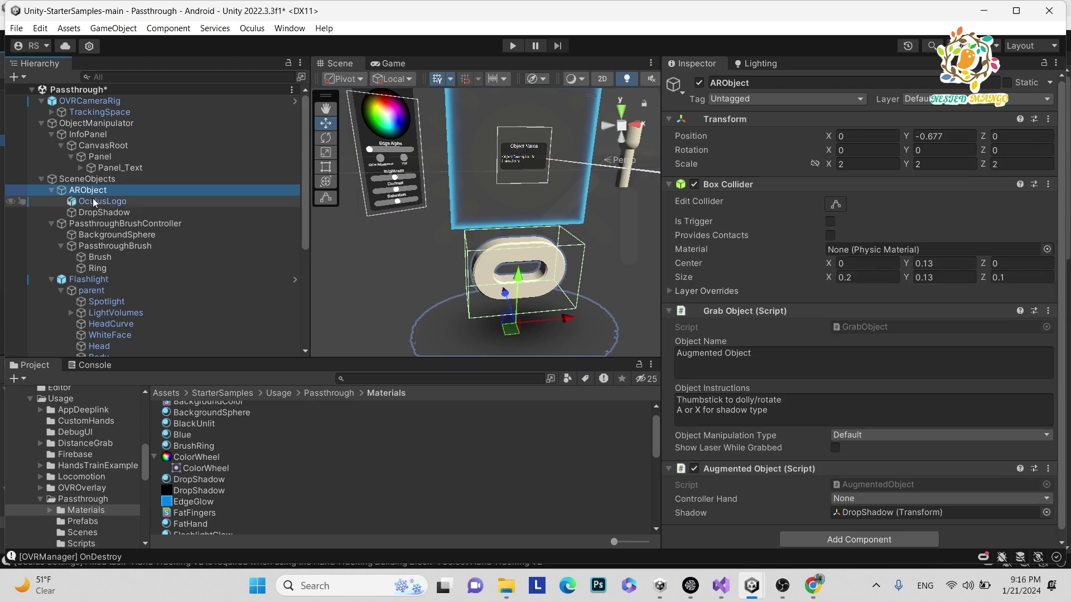
double_click(102, 201)
scroll(560, 213, "down", 4)
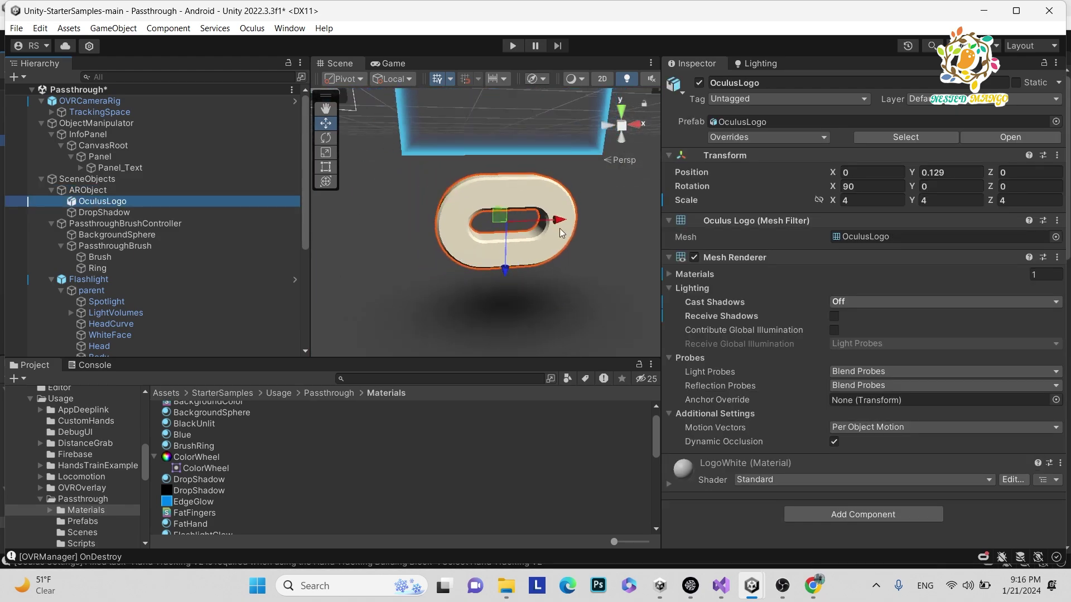
left_click(81, 190)
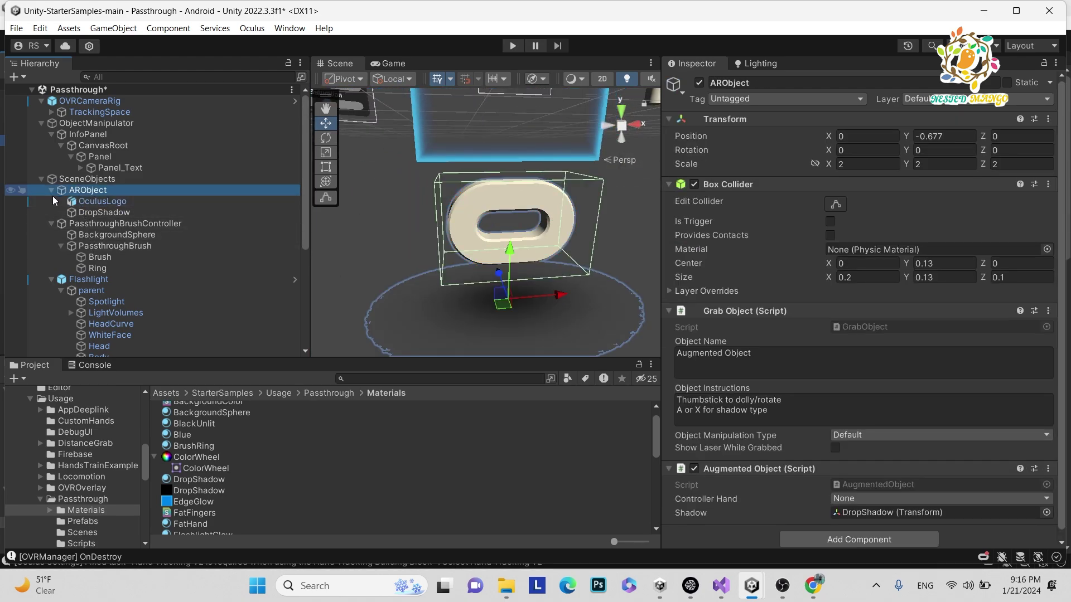
left_click(51, 190)
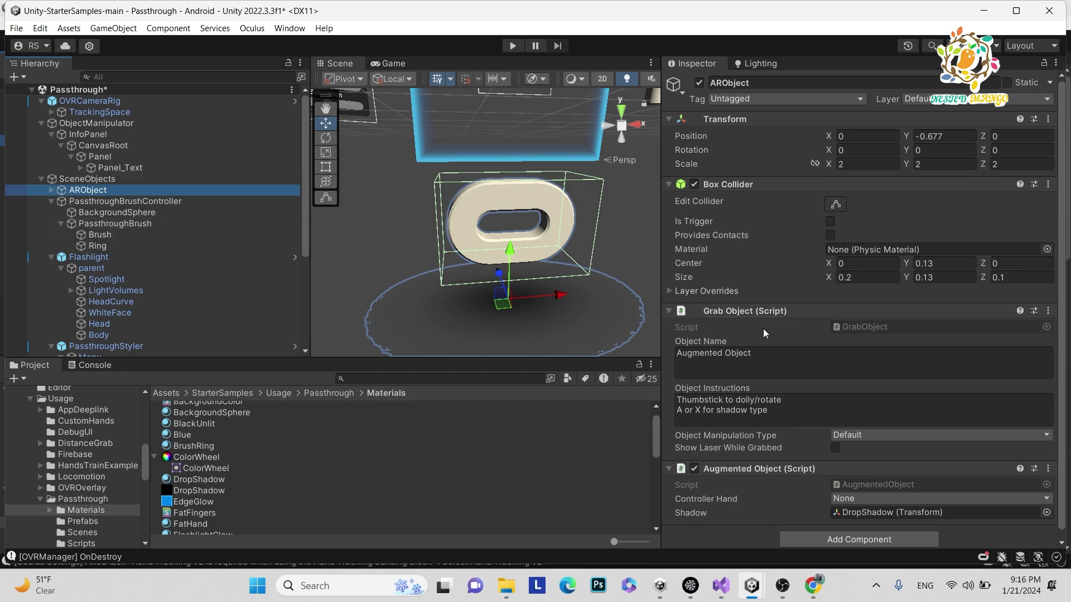
scroll(573, 228, "down", 1)
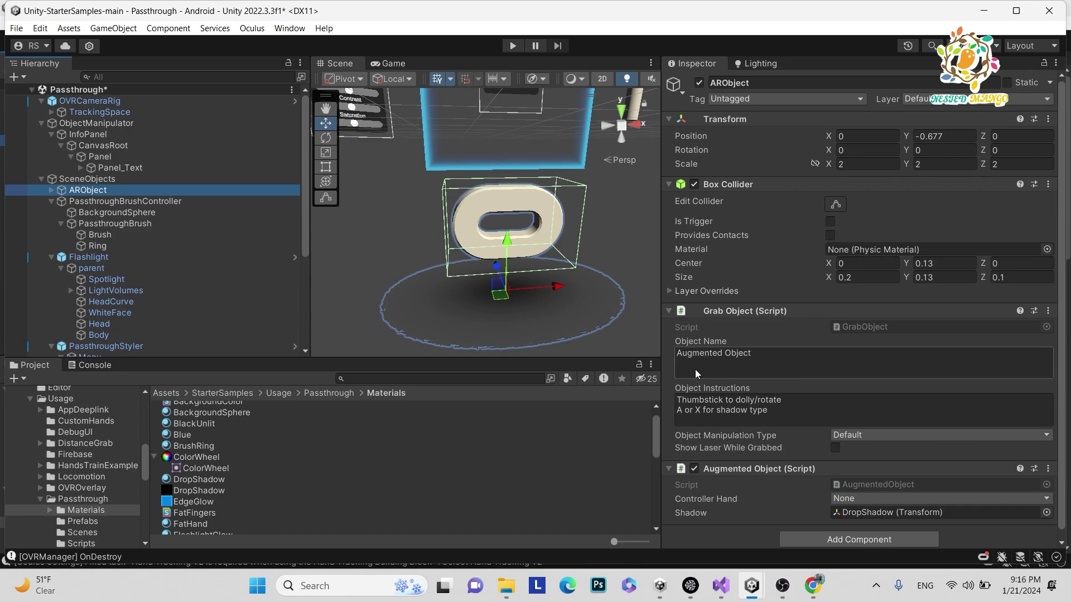
- Examine PassthroughBrushController's Brush Controller, Grab Object and Sphere Collider components, and frame the object in the scene
left_click(111, 203)
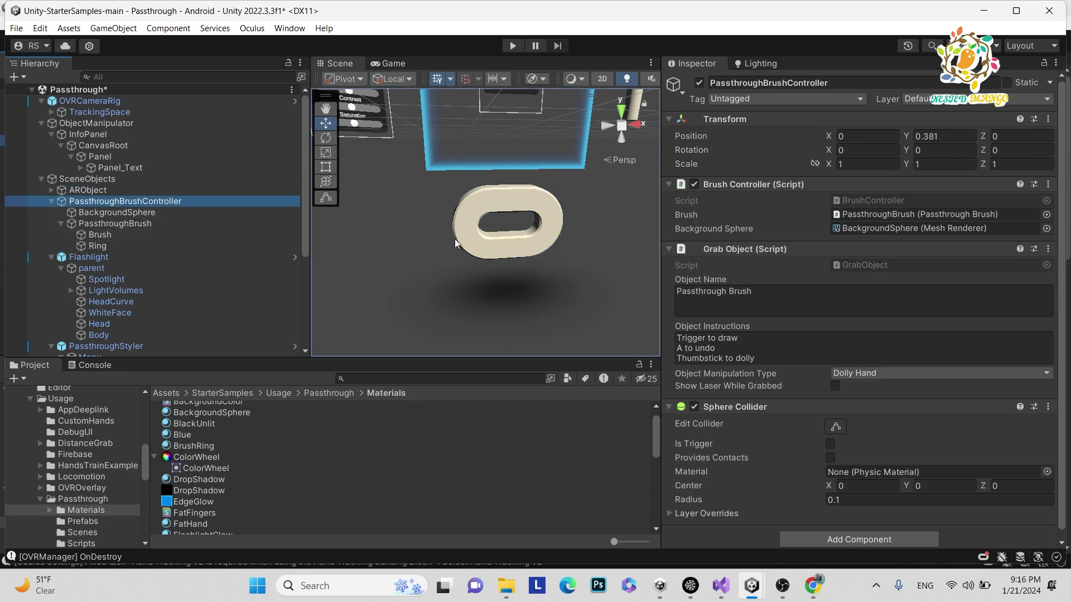
key("f")
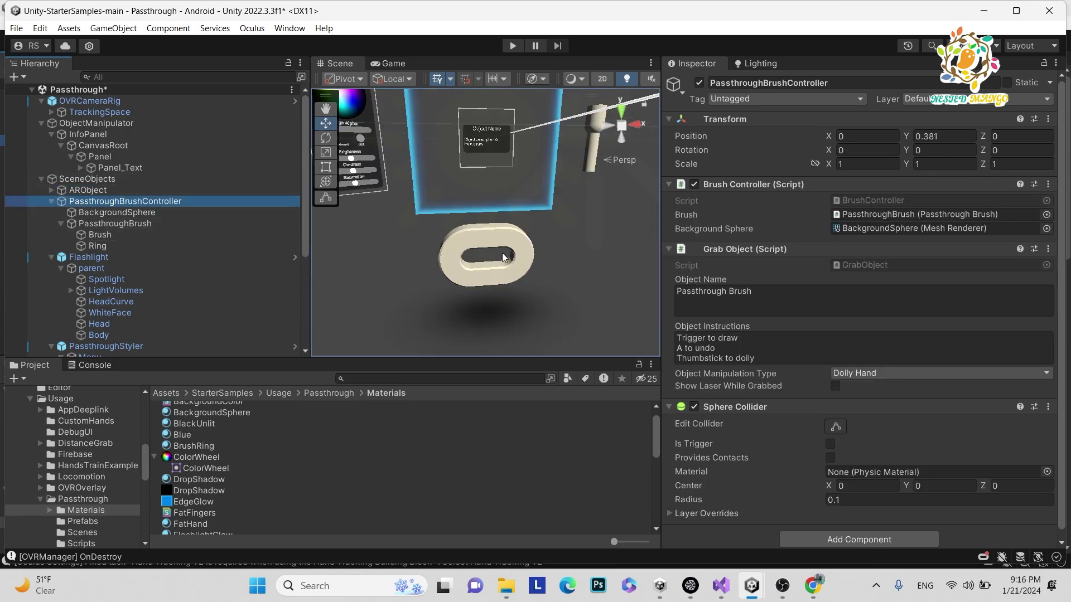
left_click_drag(569, 204, 553, 263, "alt")
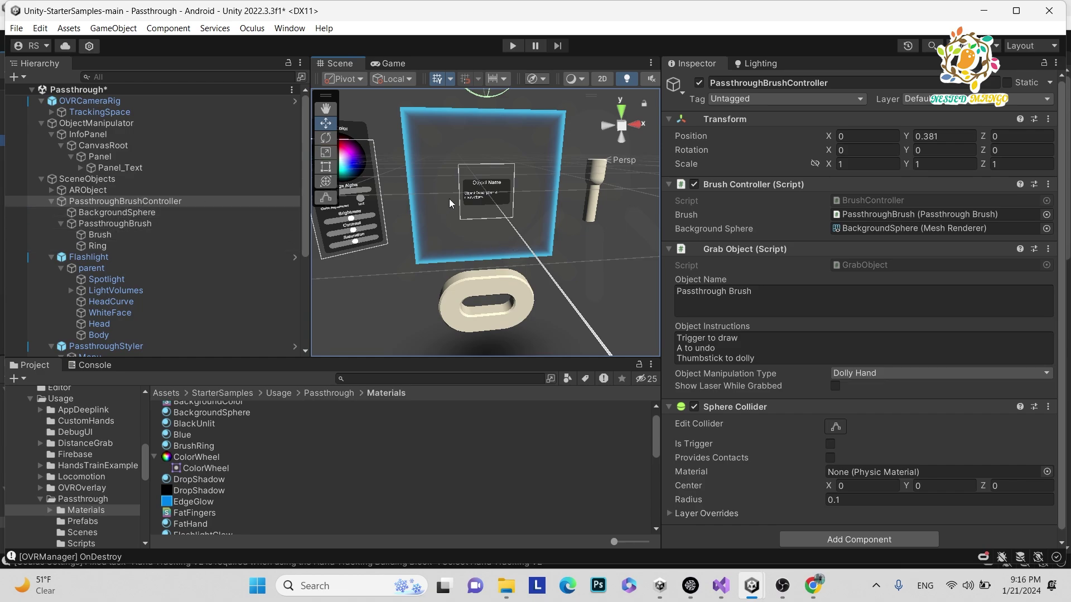
- Inspect the BackgroundSphere under PassthroughBrushController, including its mesh renderer, material and full extent in the scene
left_click(154, 223)
left_click(159, 215)
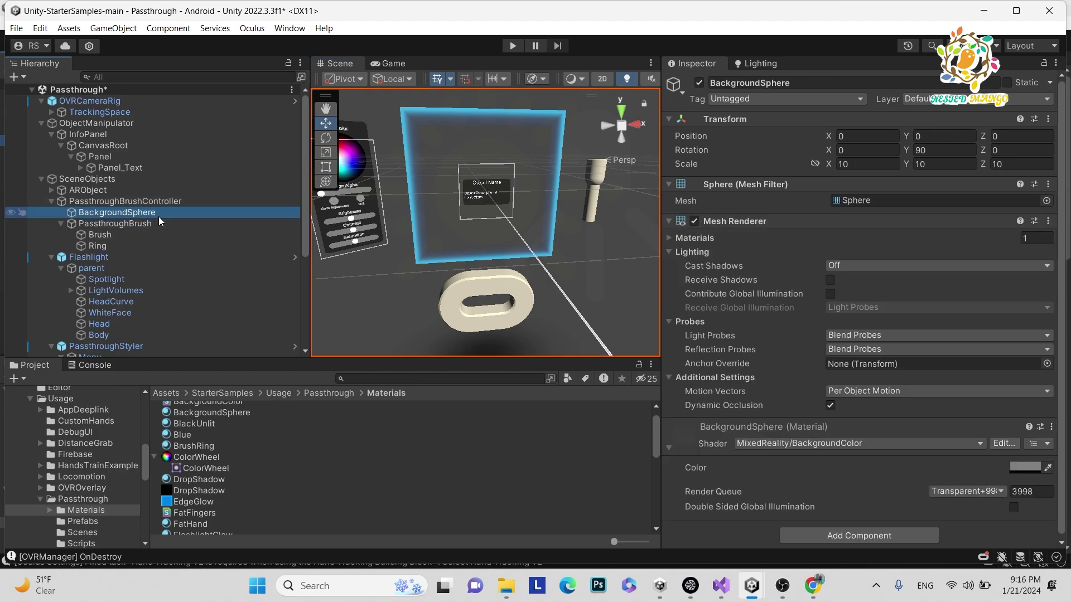
key("f")
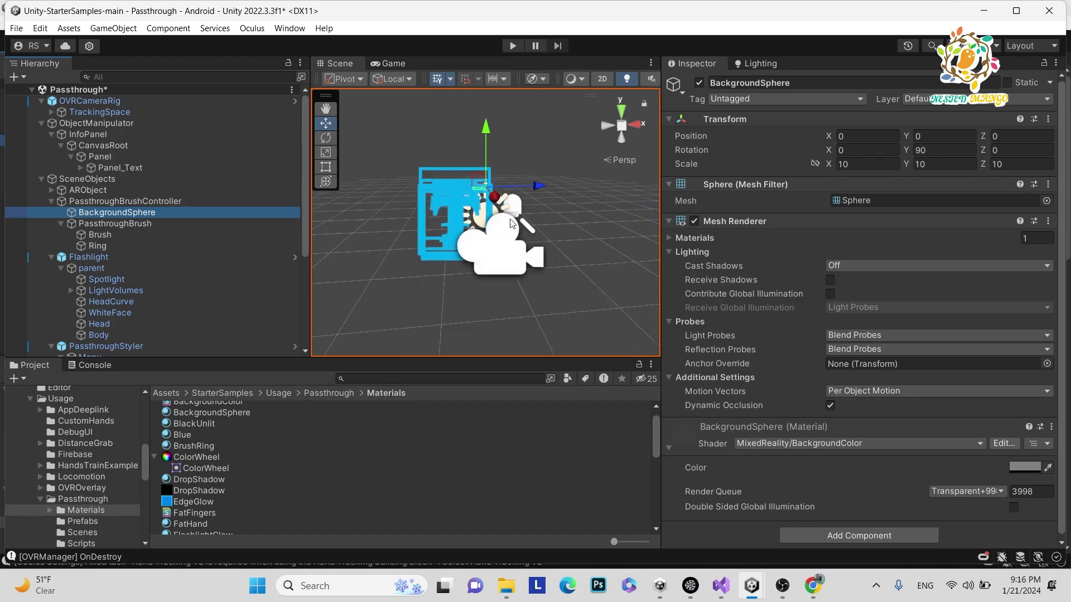
scroll(499, 227, "down", 5)
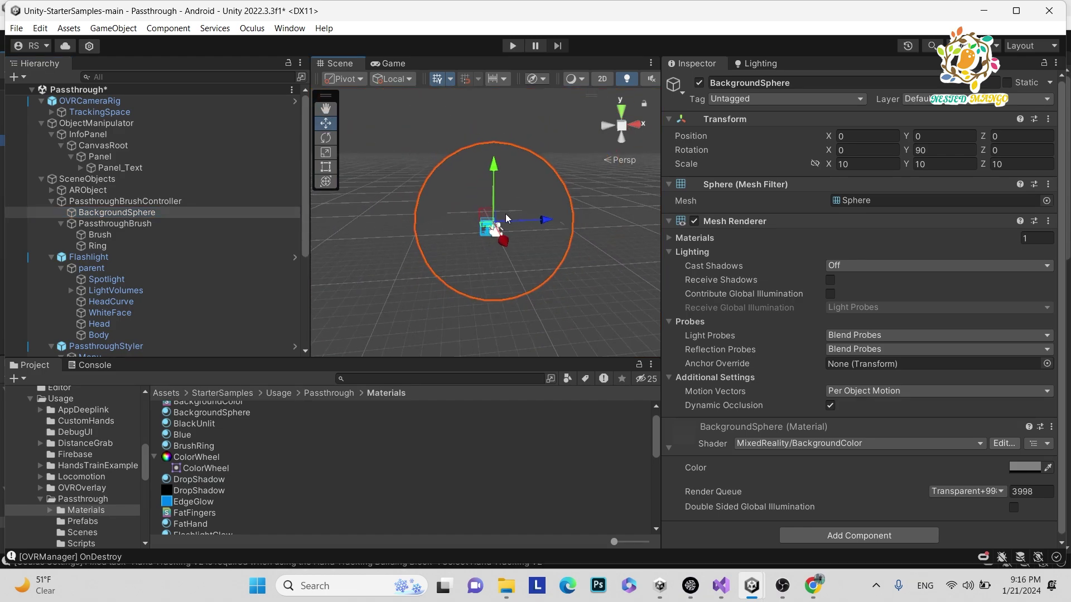
scroll(505, 213, "up", 2)
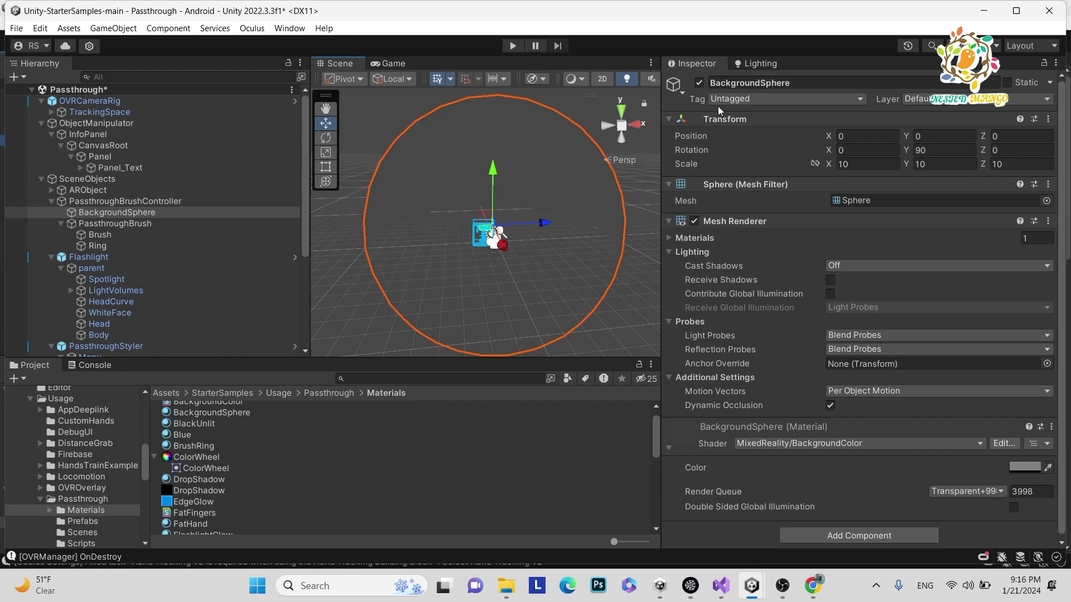
scroll(501, 289, "up", 5)
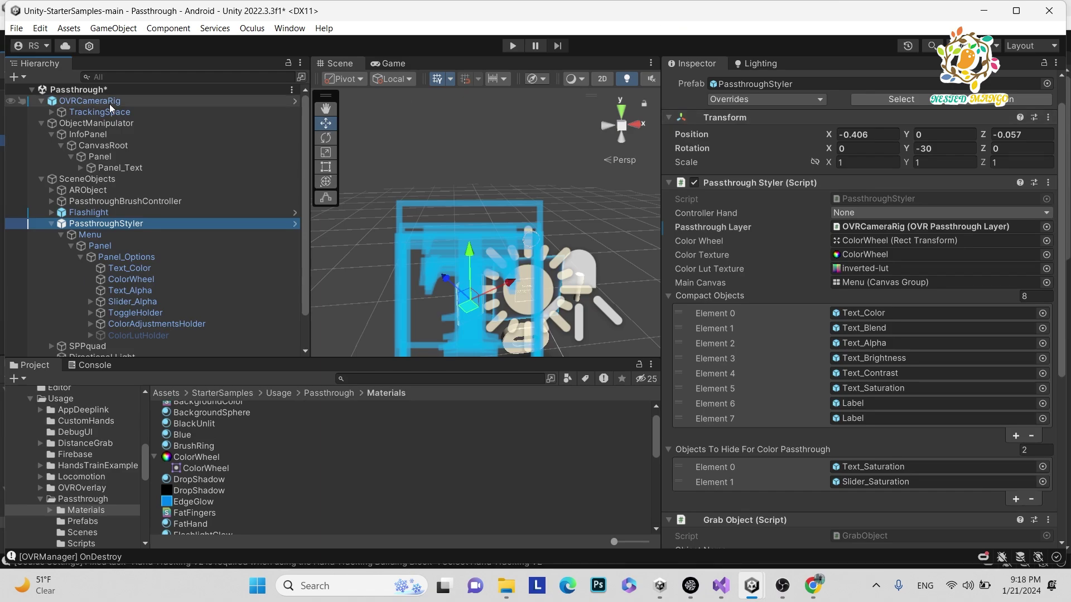
- Collapse PassthroughStyler in the hierarchy and examine SPPquad's scripts and its blue-framed quad in the scene
left_click(50, 224)
double_click(84, 234)
scroll(502, 204, "up", 5)
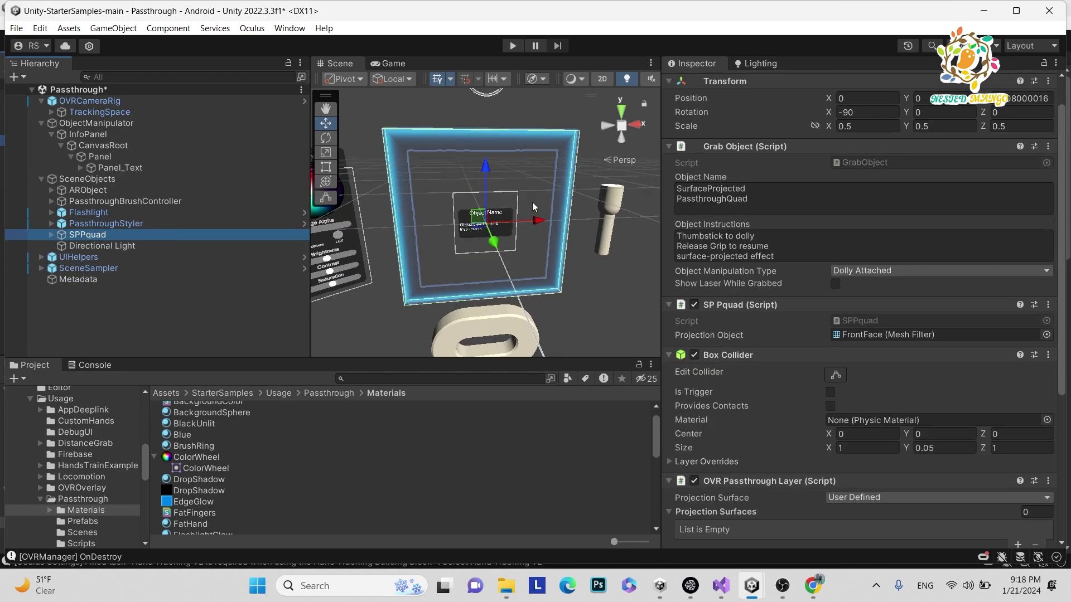
scroll(508, 206, "up", 1)
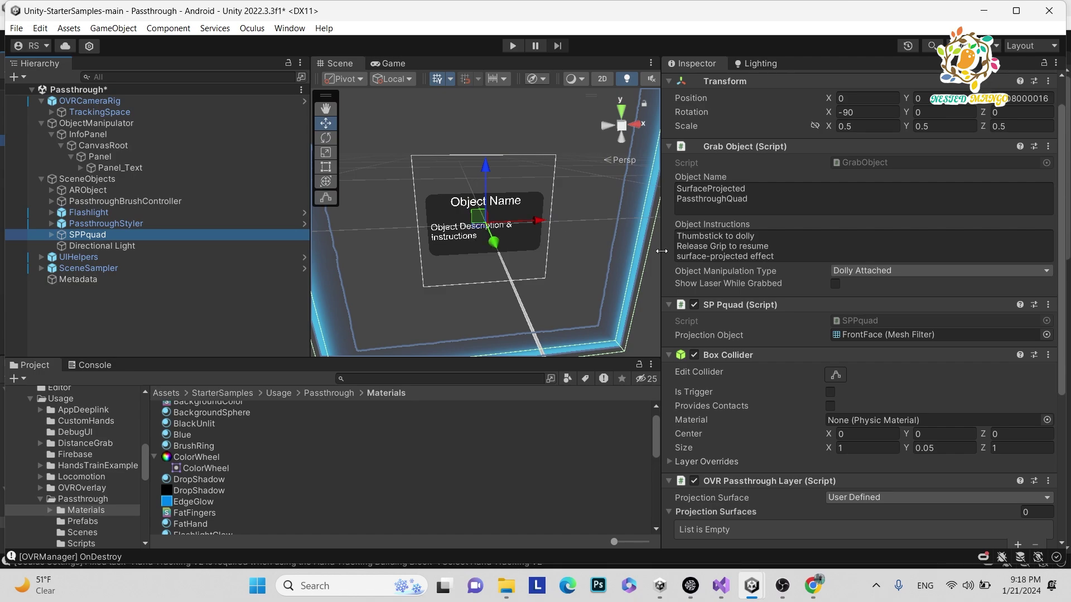
left_click_drag(492, 268, 457, 256, "alt")
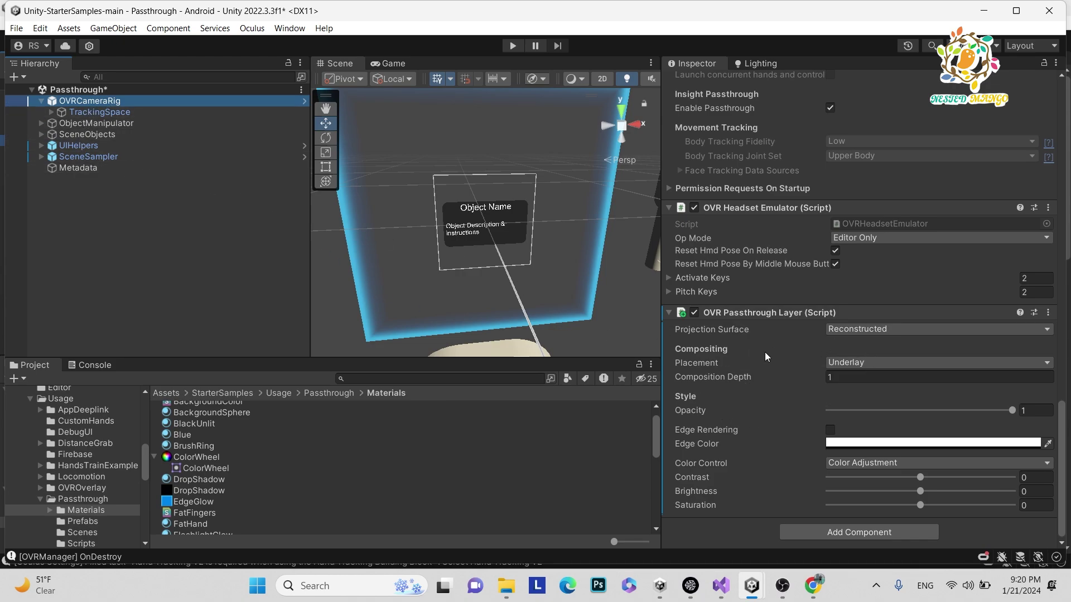
- Review OVRCameraRig's OVR Manager tracking, Quest feature and Insight Passthrough settings, and check its TrackingSpace child
mouse_move(723, 382)
scroll(835, 324, "up", 10)
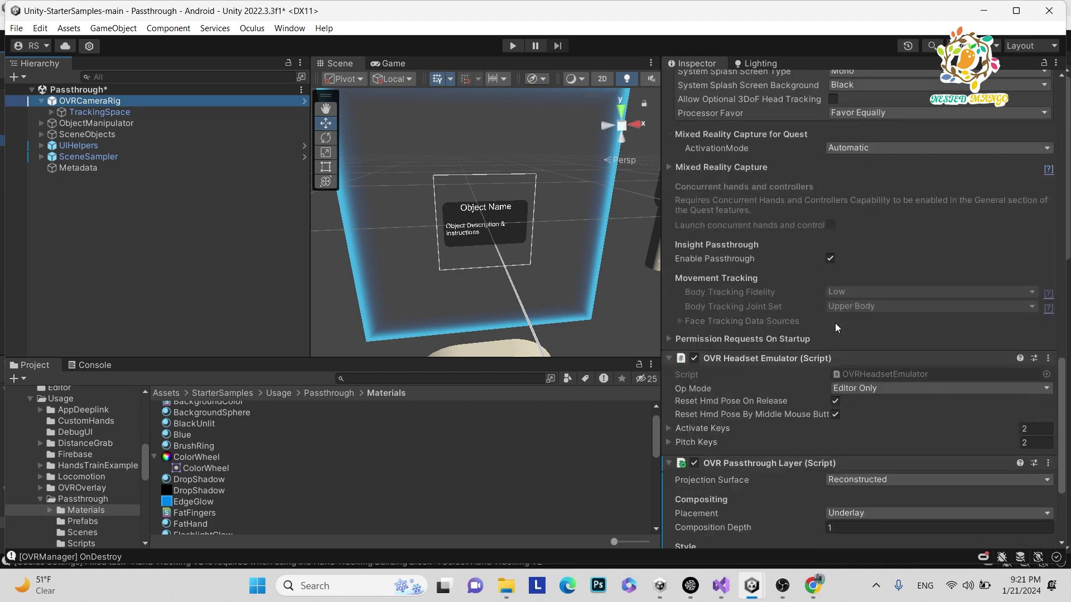
scroll(835, 323, "up", 10)
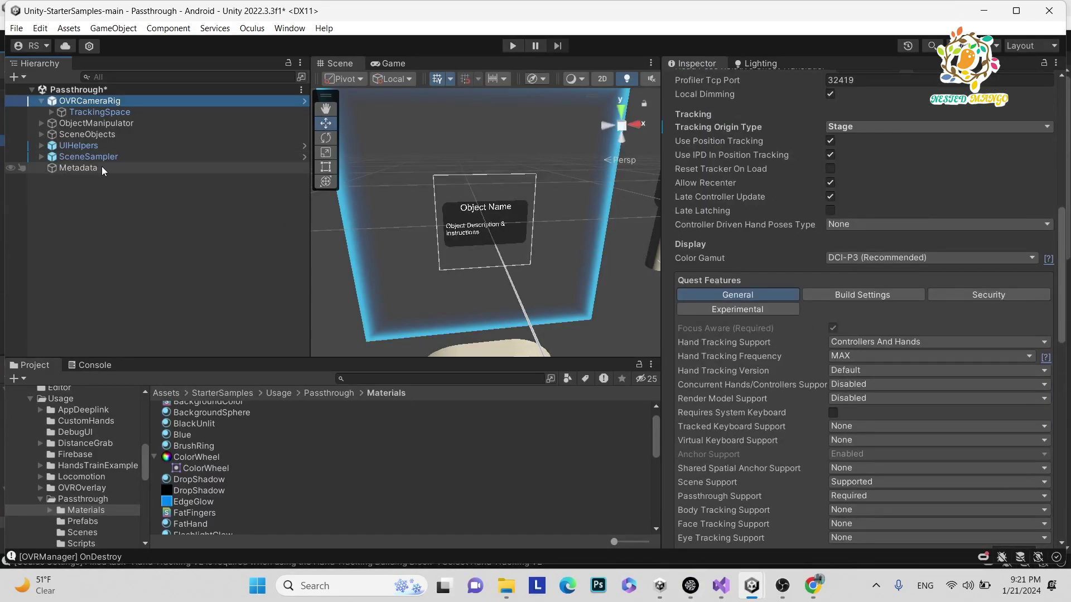
left_click(106, 110)
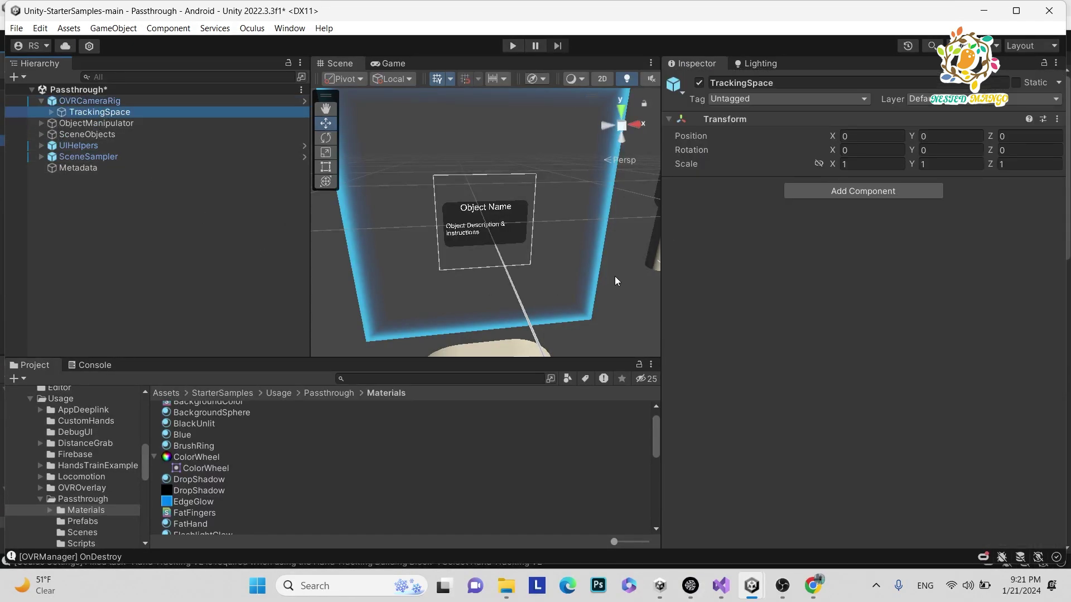
left_click_drag(615, 276, 438, 248, "alt")
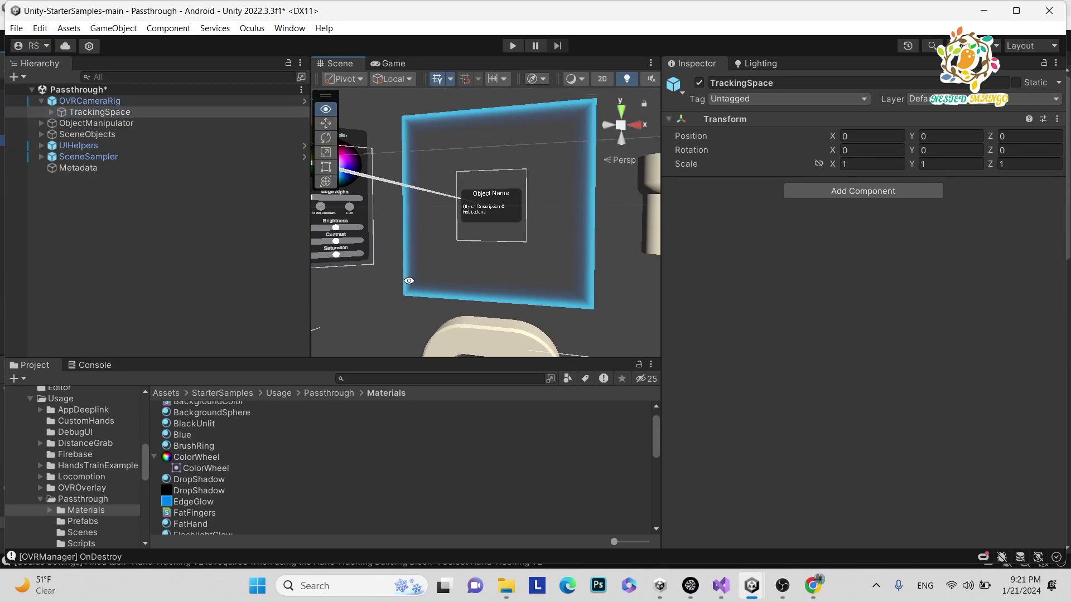
- Examine OVRCameraRig's OVR Passthrough Layer placement, opacity, edge rendering and color control settings
left_click(111, 104)
scroll(792, 286, "down", 15)
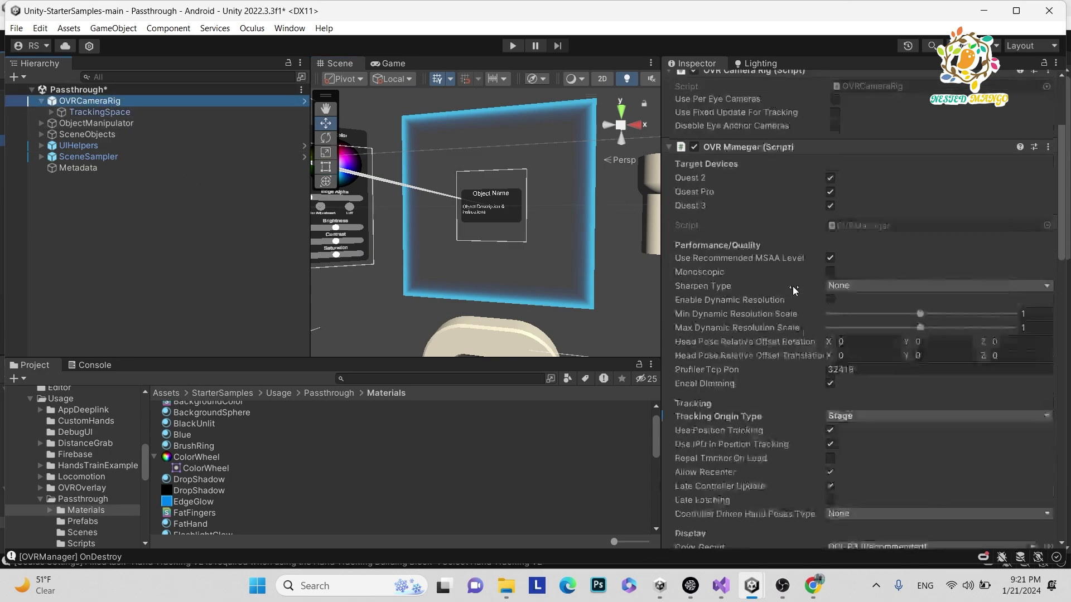
scroll(823, 452, "down", 15)
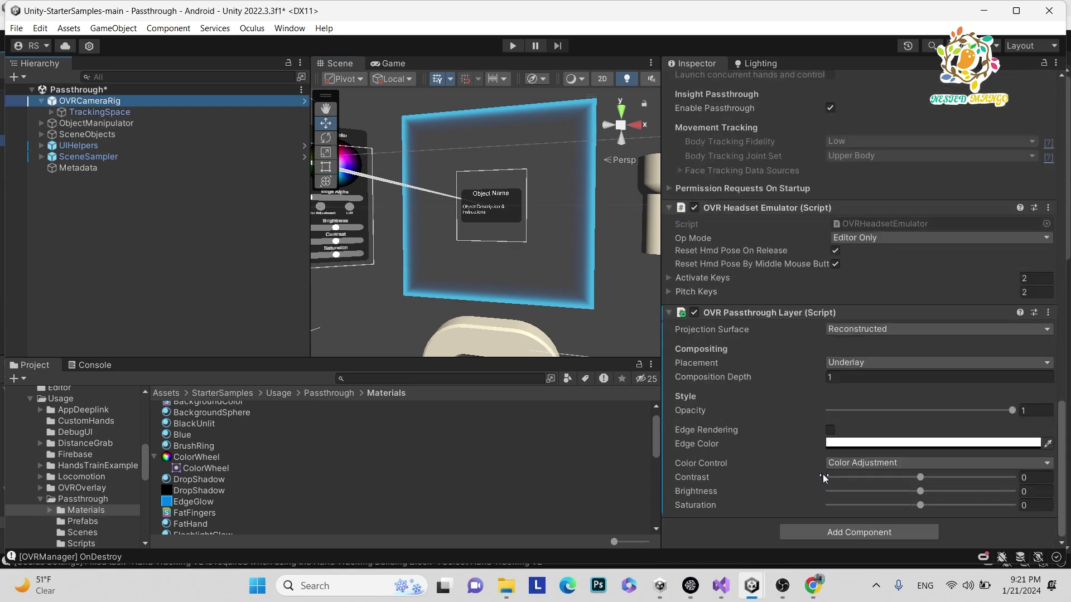
mouse_move(521, 222)
right_mouse_down()
mouse_move(505, 219)
mouse_move(531, 226)
right_mouse_up()
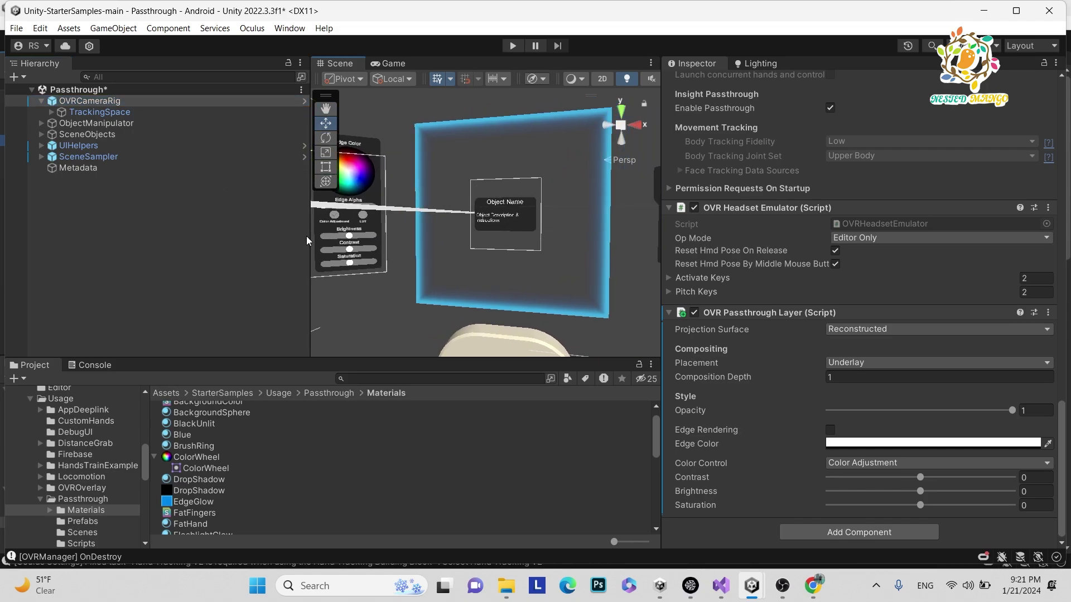
- Widen the scene view and examine the Edge Color panel's color wheel, edge alpha, brightness, contrast and saturation controls up close
left_click_drag(310, 234, 250, 225)
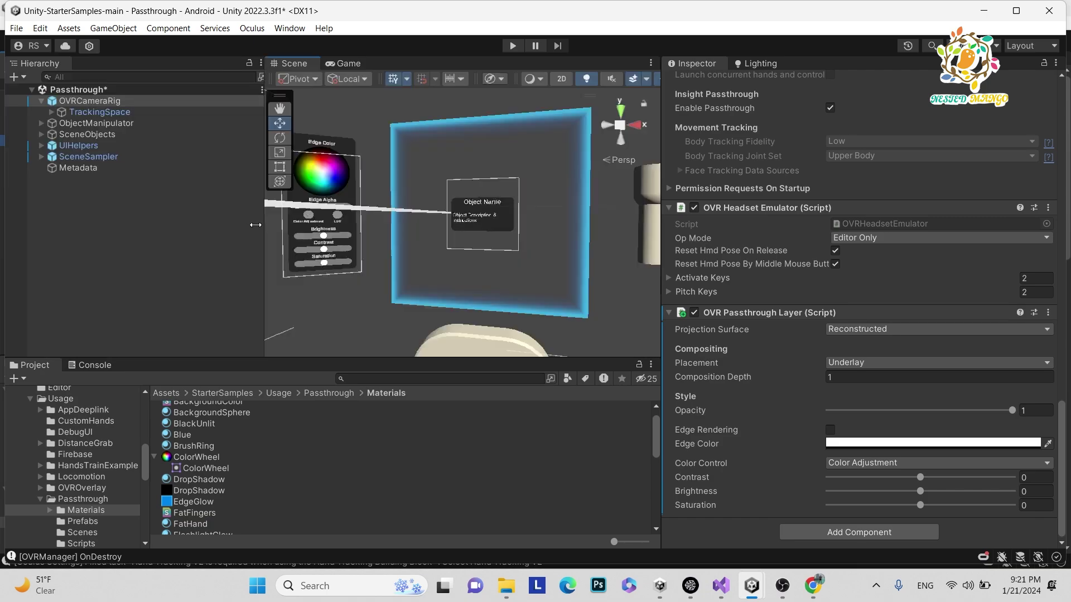
scroll(380, 177, "up", 3)
scroll(379, 177, "up", 1)
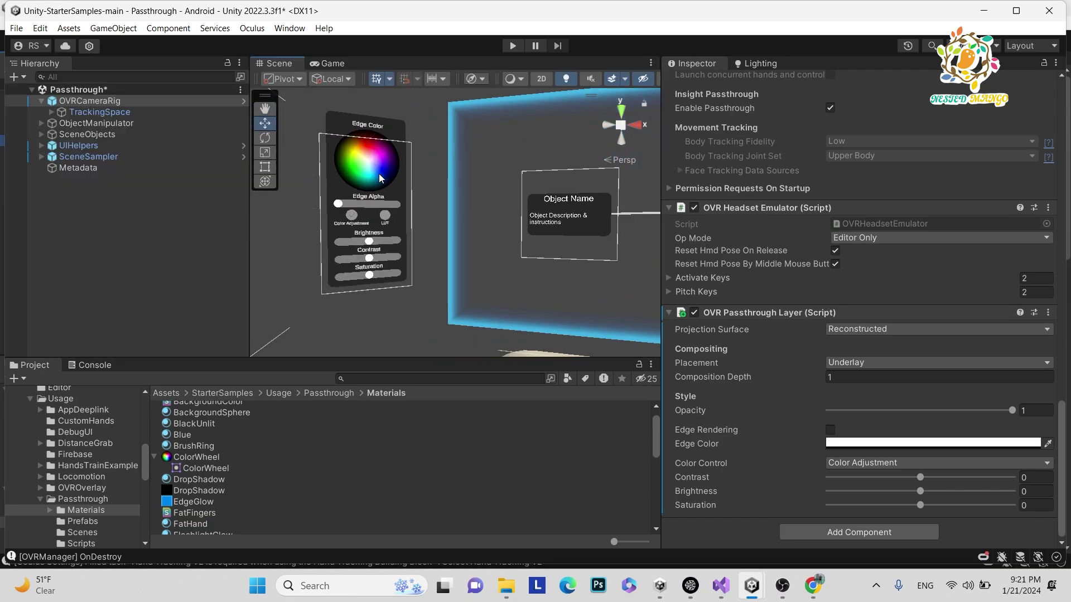
scroll(352, 205, "up", 3)
middle_click_drag(353, 205, 436, 254)
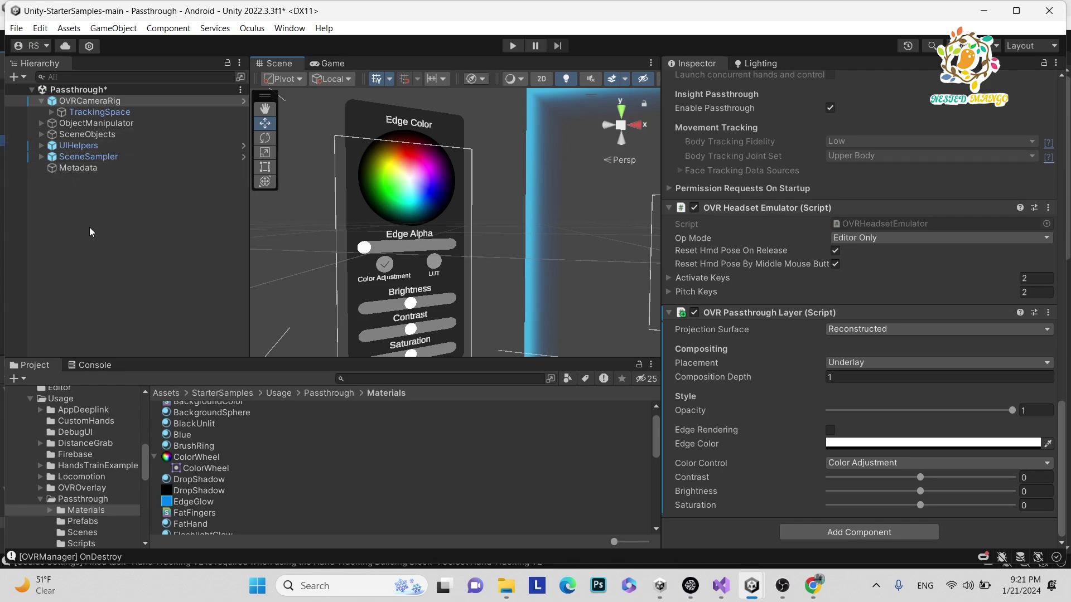
scroll(561, 171, "down", 5)
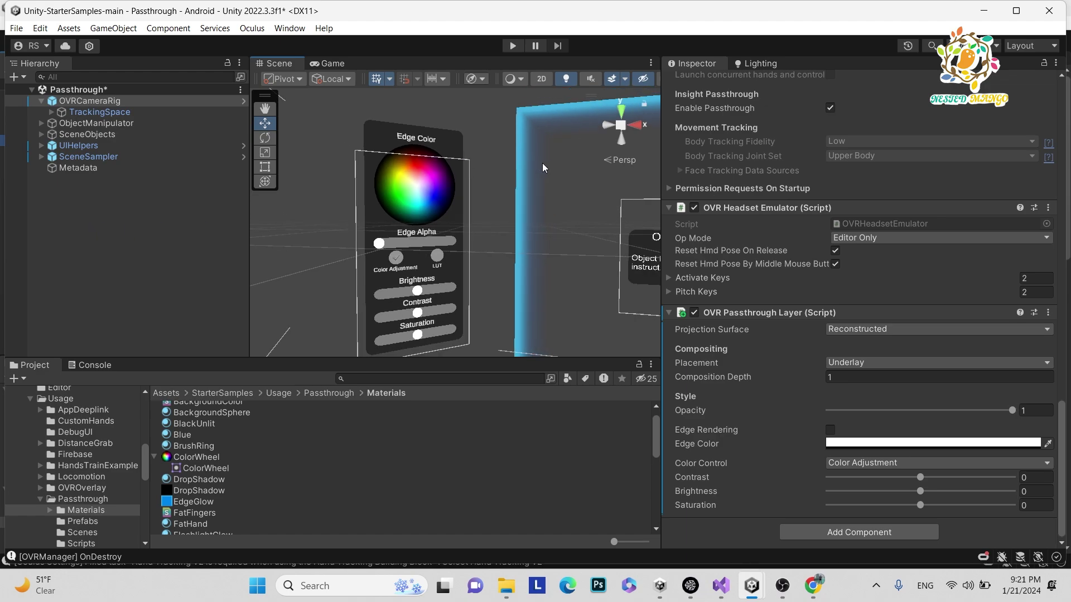
right_click_drag(396, 211, 641, 240)
scroll(725, 251, "up", 2)
- Switch to the MetaXR project to view its grabbable item scene, and return to the Unity-StarterSamples-main project
mouse_move(760, 589)
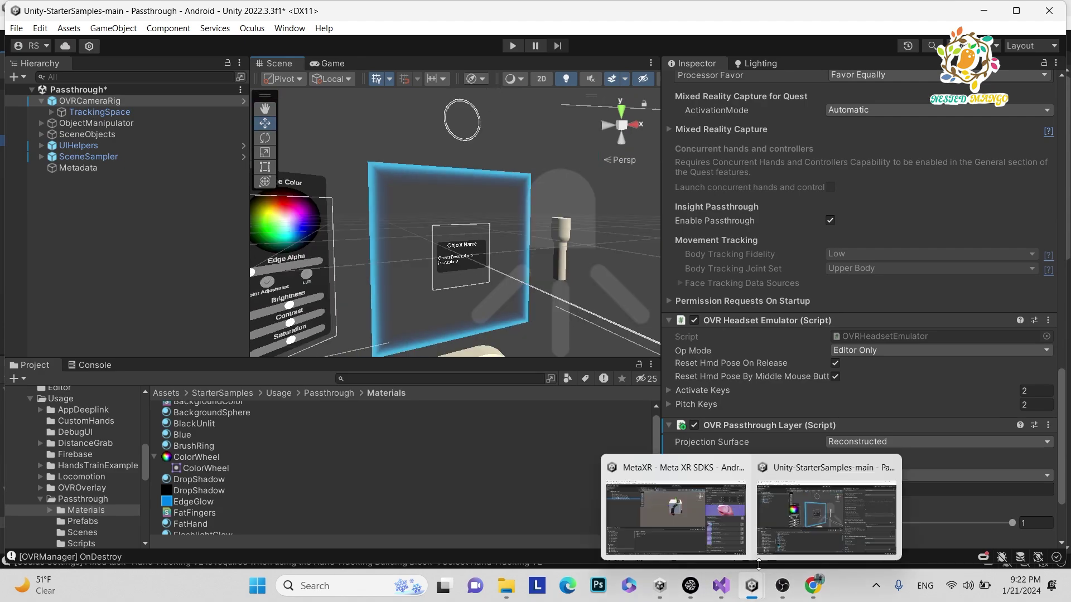
left_click(657, 493)
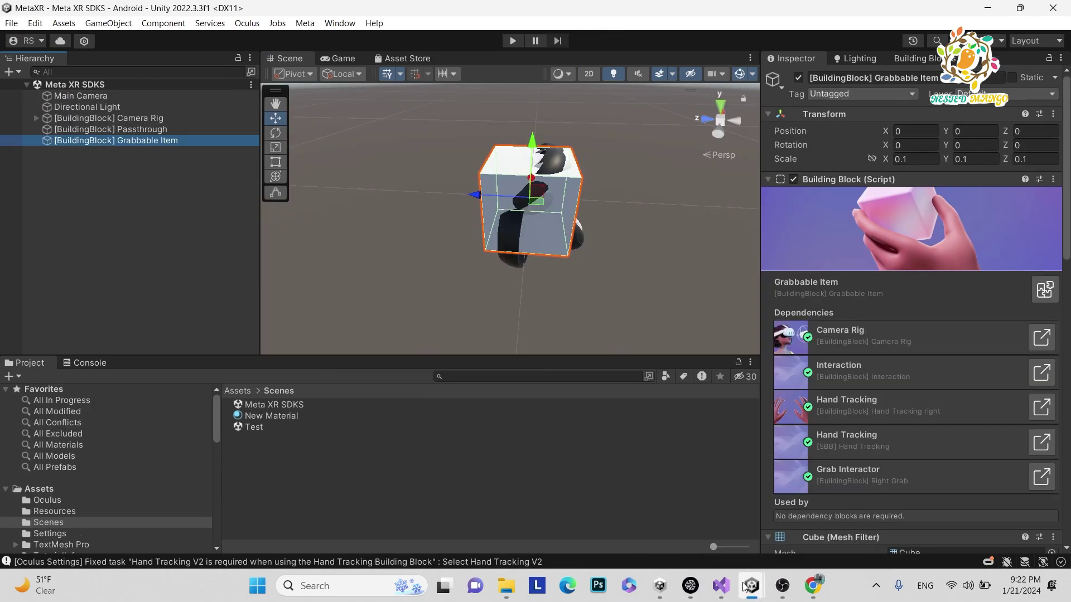
mouse_move(751, 586)
left_click(794, 531)
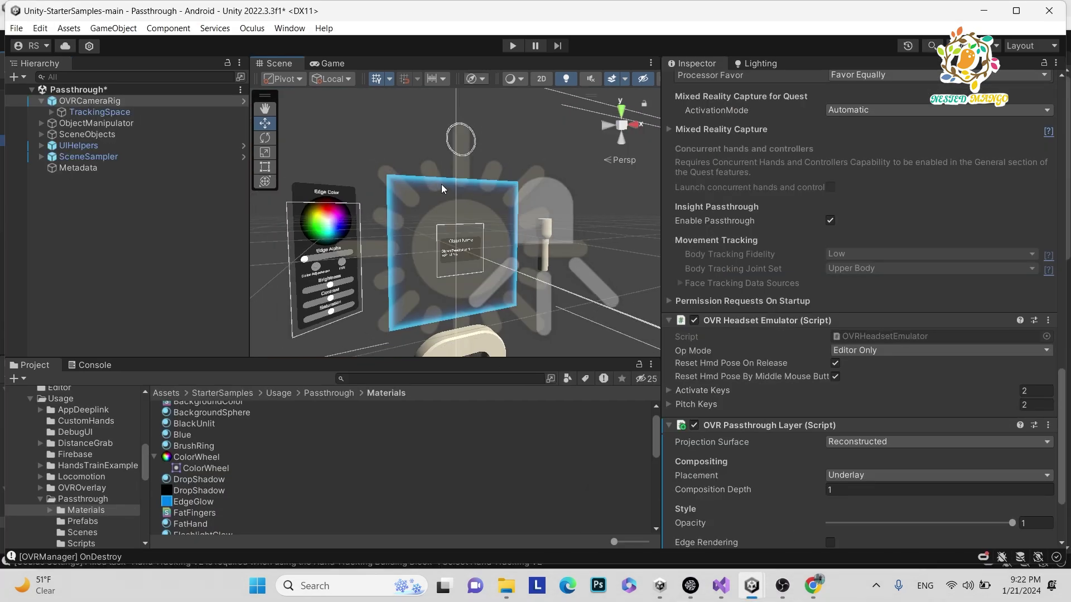